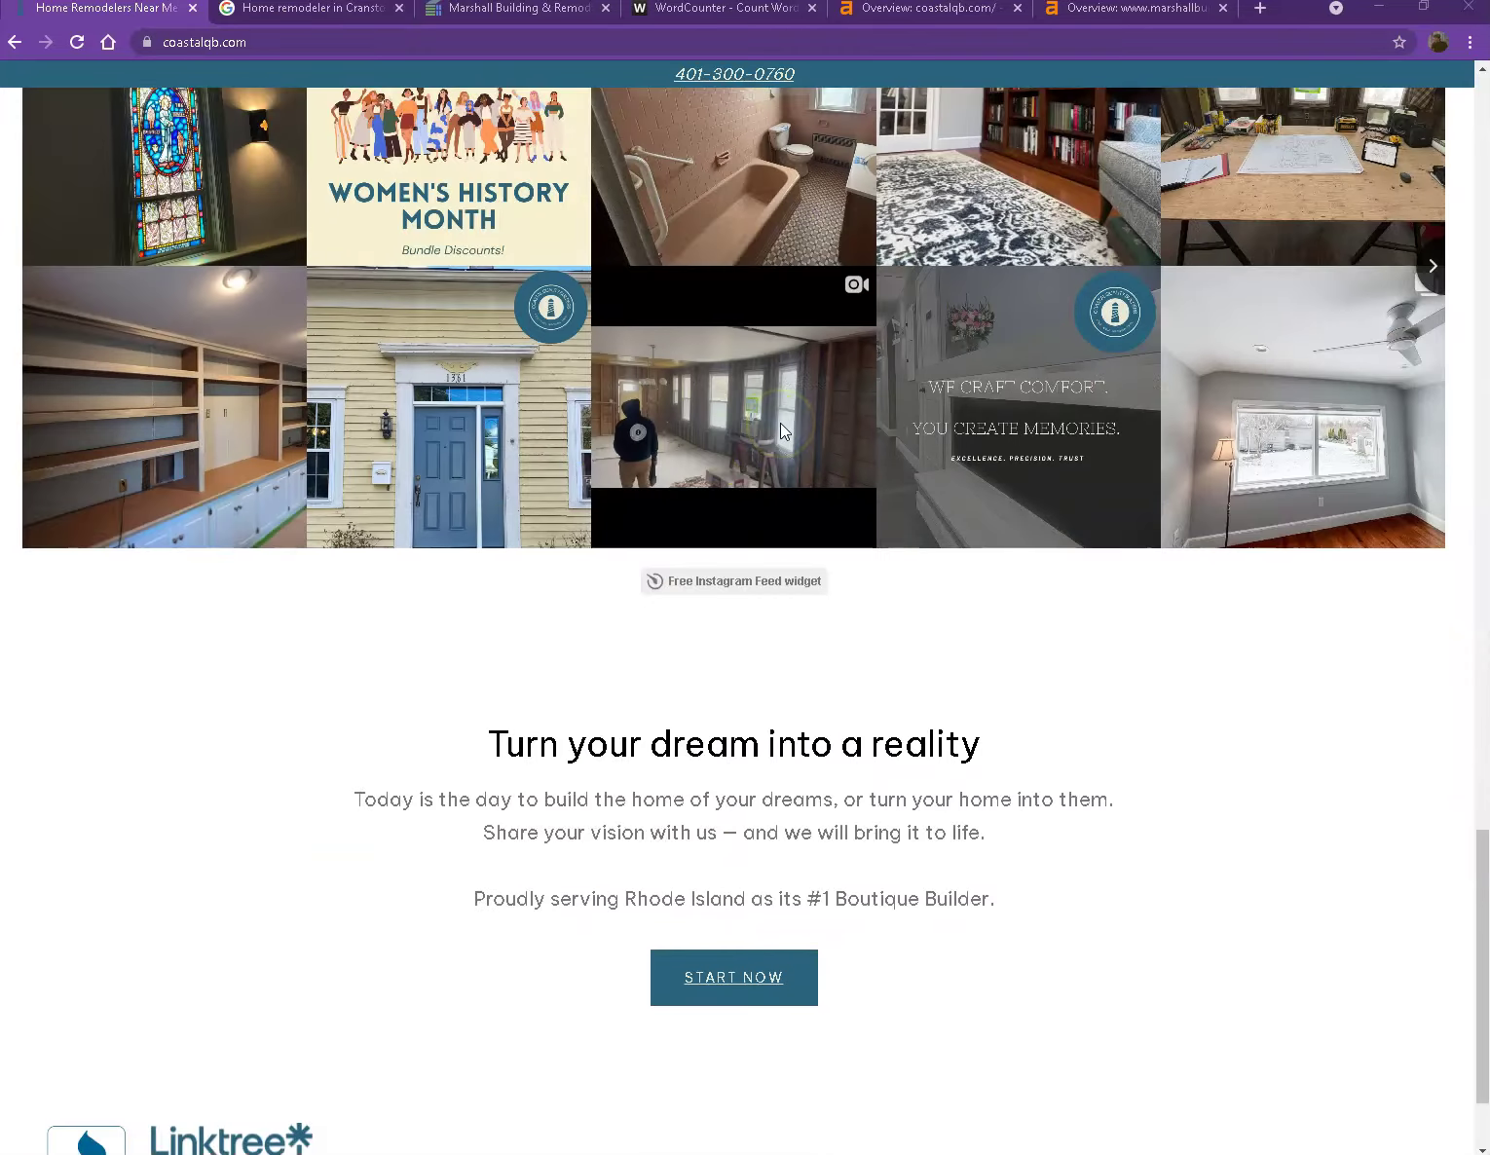
Look over the Coastal Quality Builders homepage from the Instagram feed back up to the hero banner.
scroll(711, 570, "up", 8)
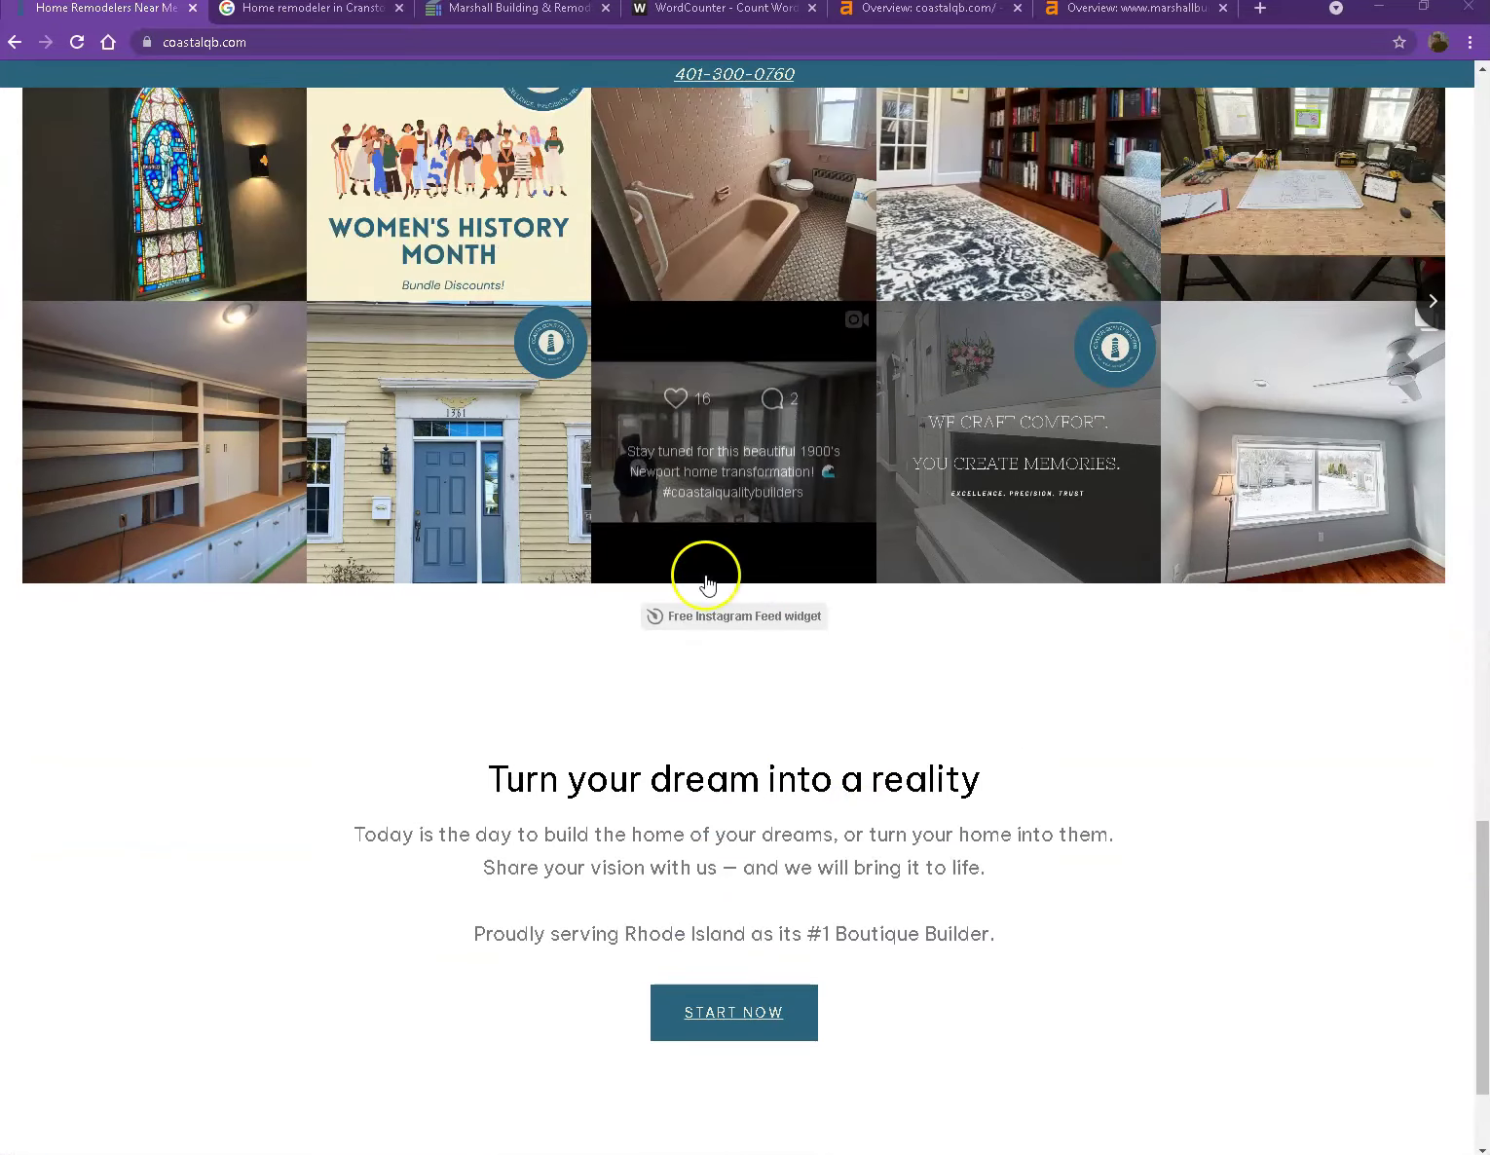
scroll(797, 563, "up", 10)
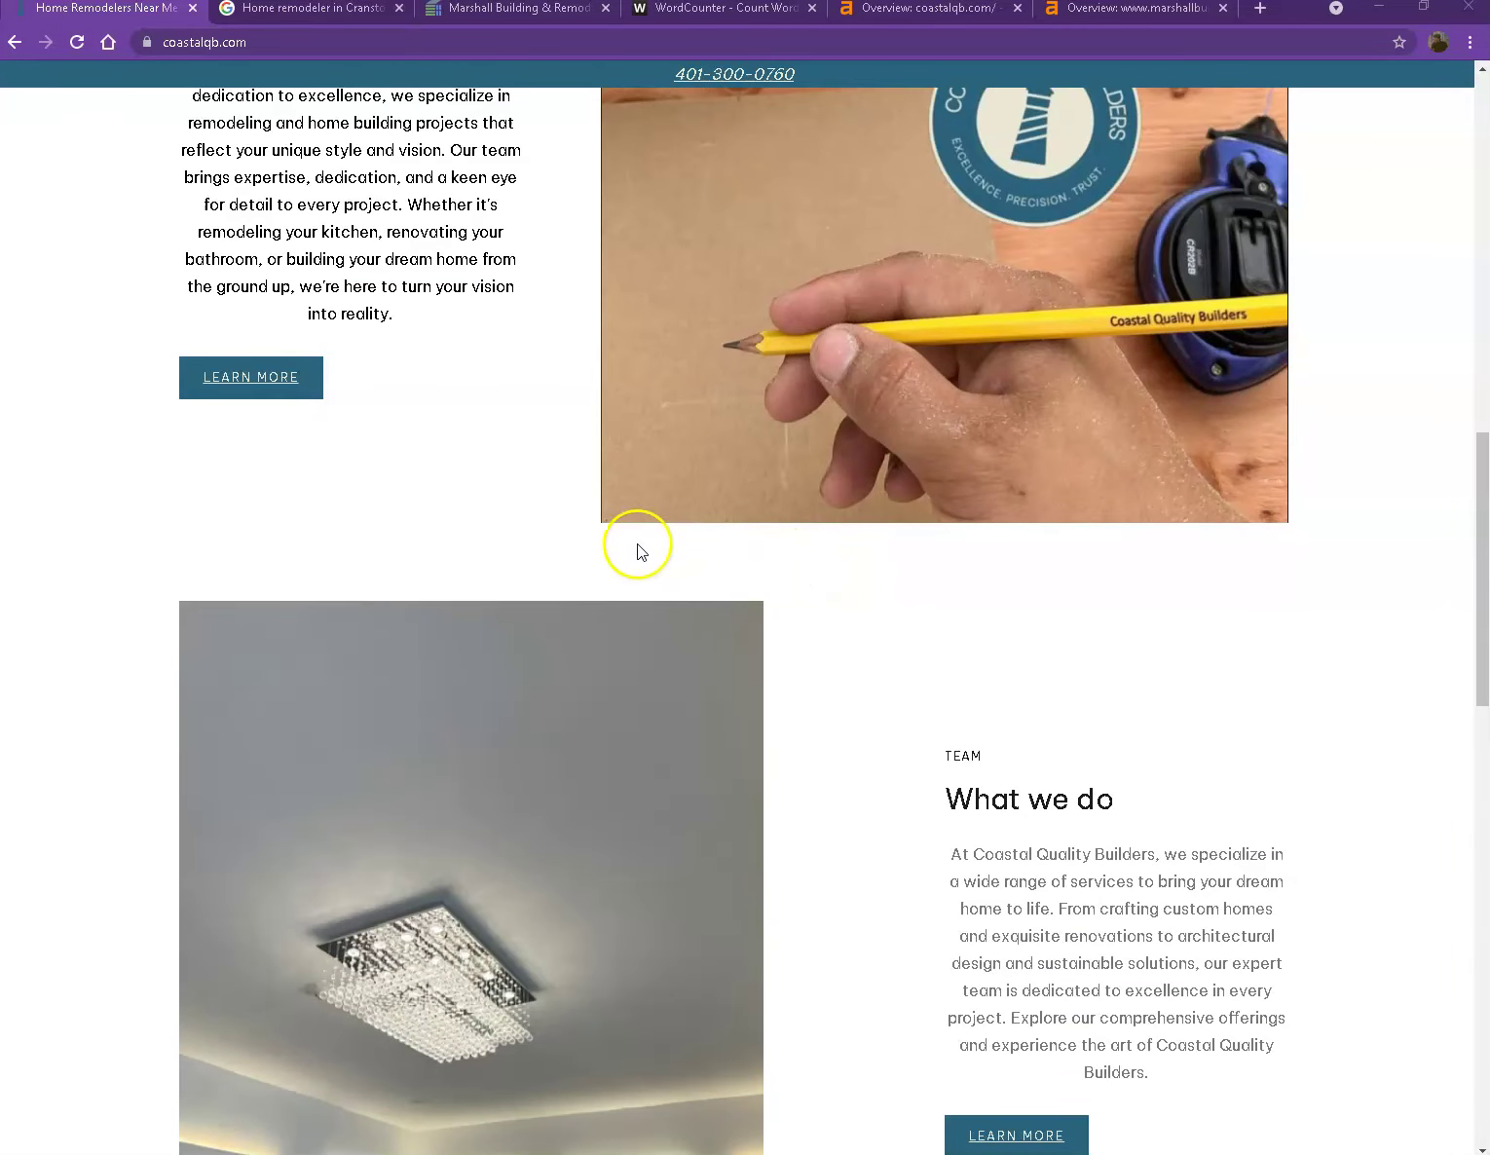
scroll(635, 546, "up", 10)
scroll(537, 526, "up", 5)
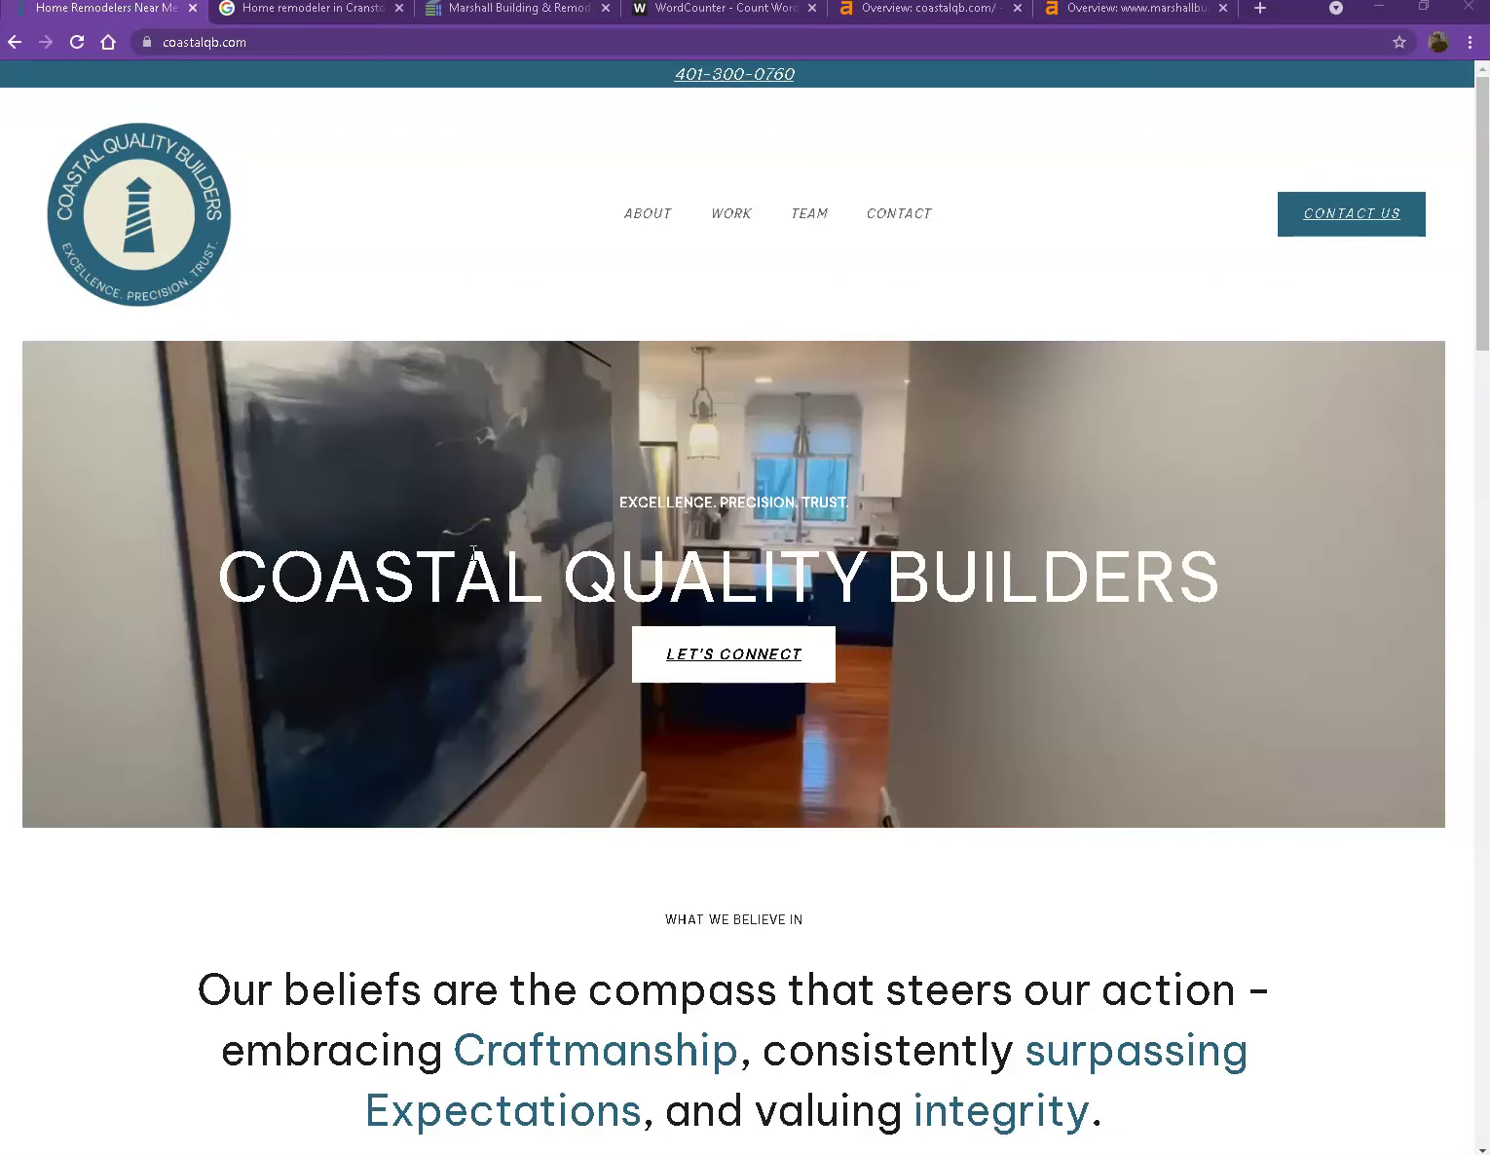
Copy the entire Coastal Quality Builders homepage text into WordCounter for a word count, and return to the homepage.
left_click(502, 579)
scroll(514, 574, "down", 2)
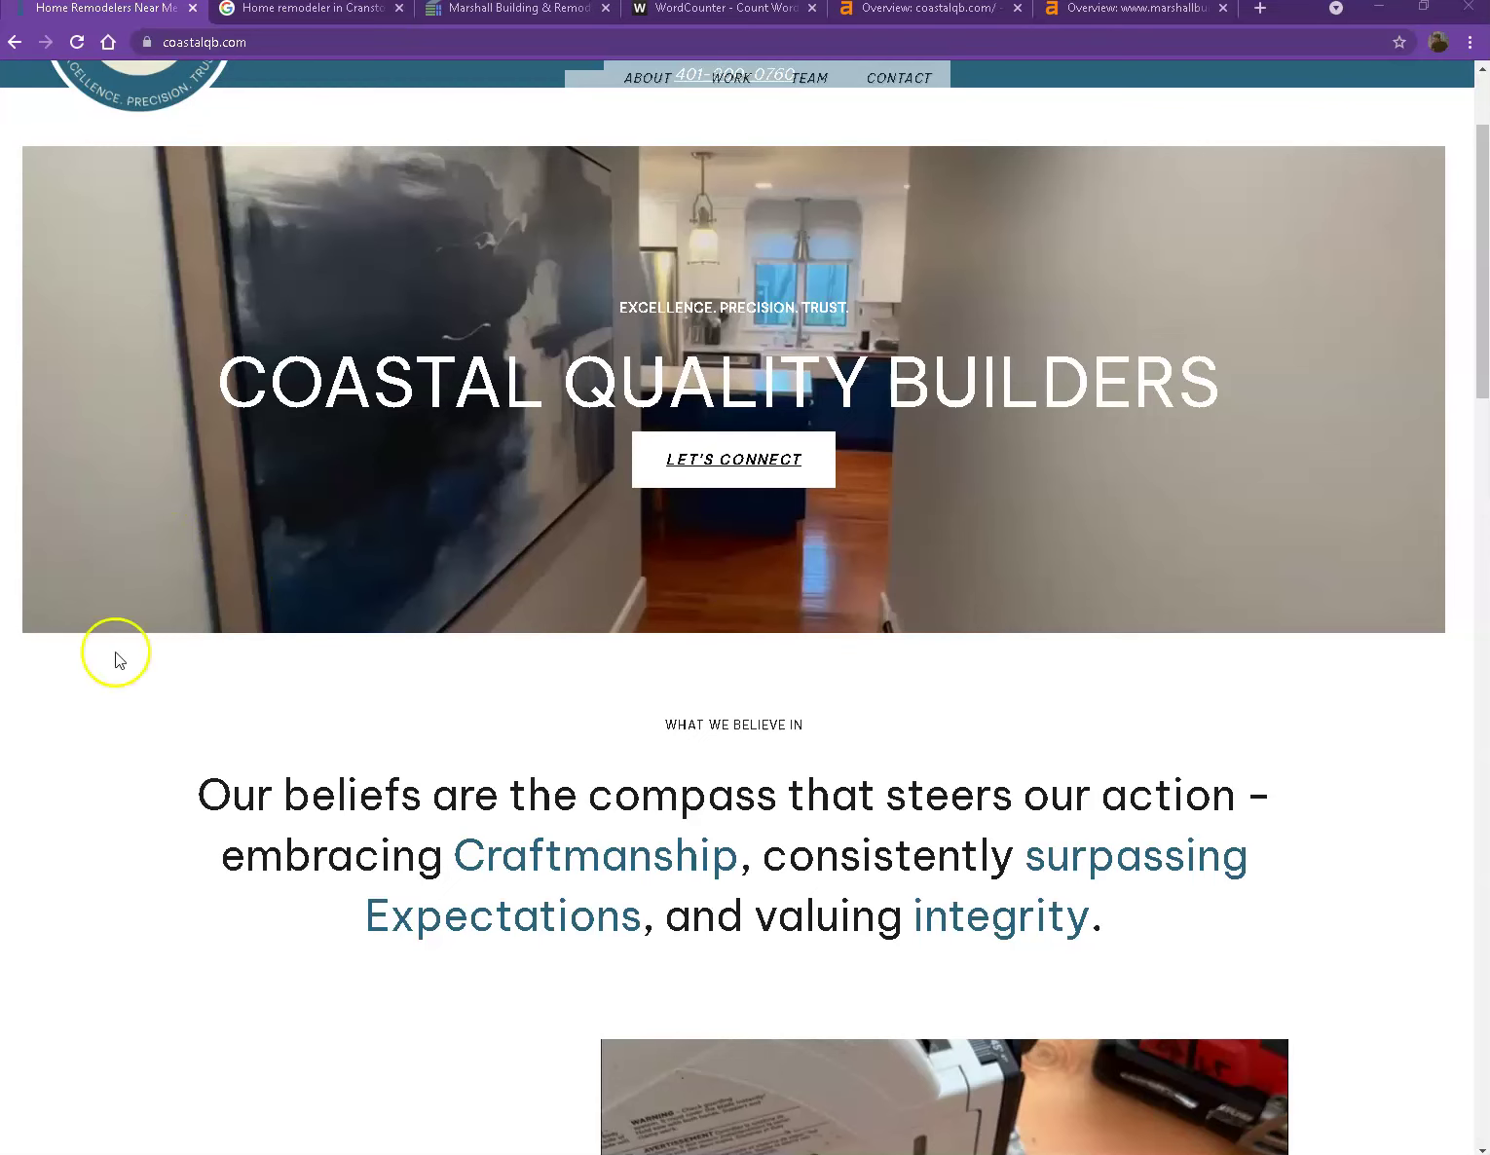
key("ctrl+a")
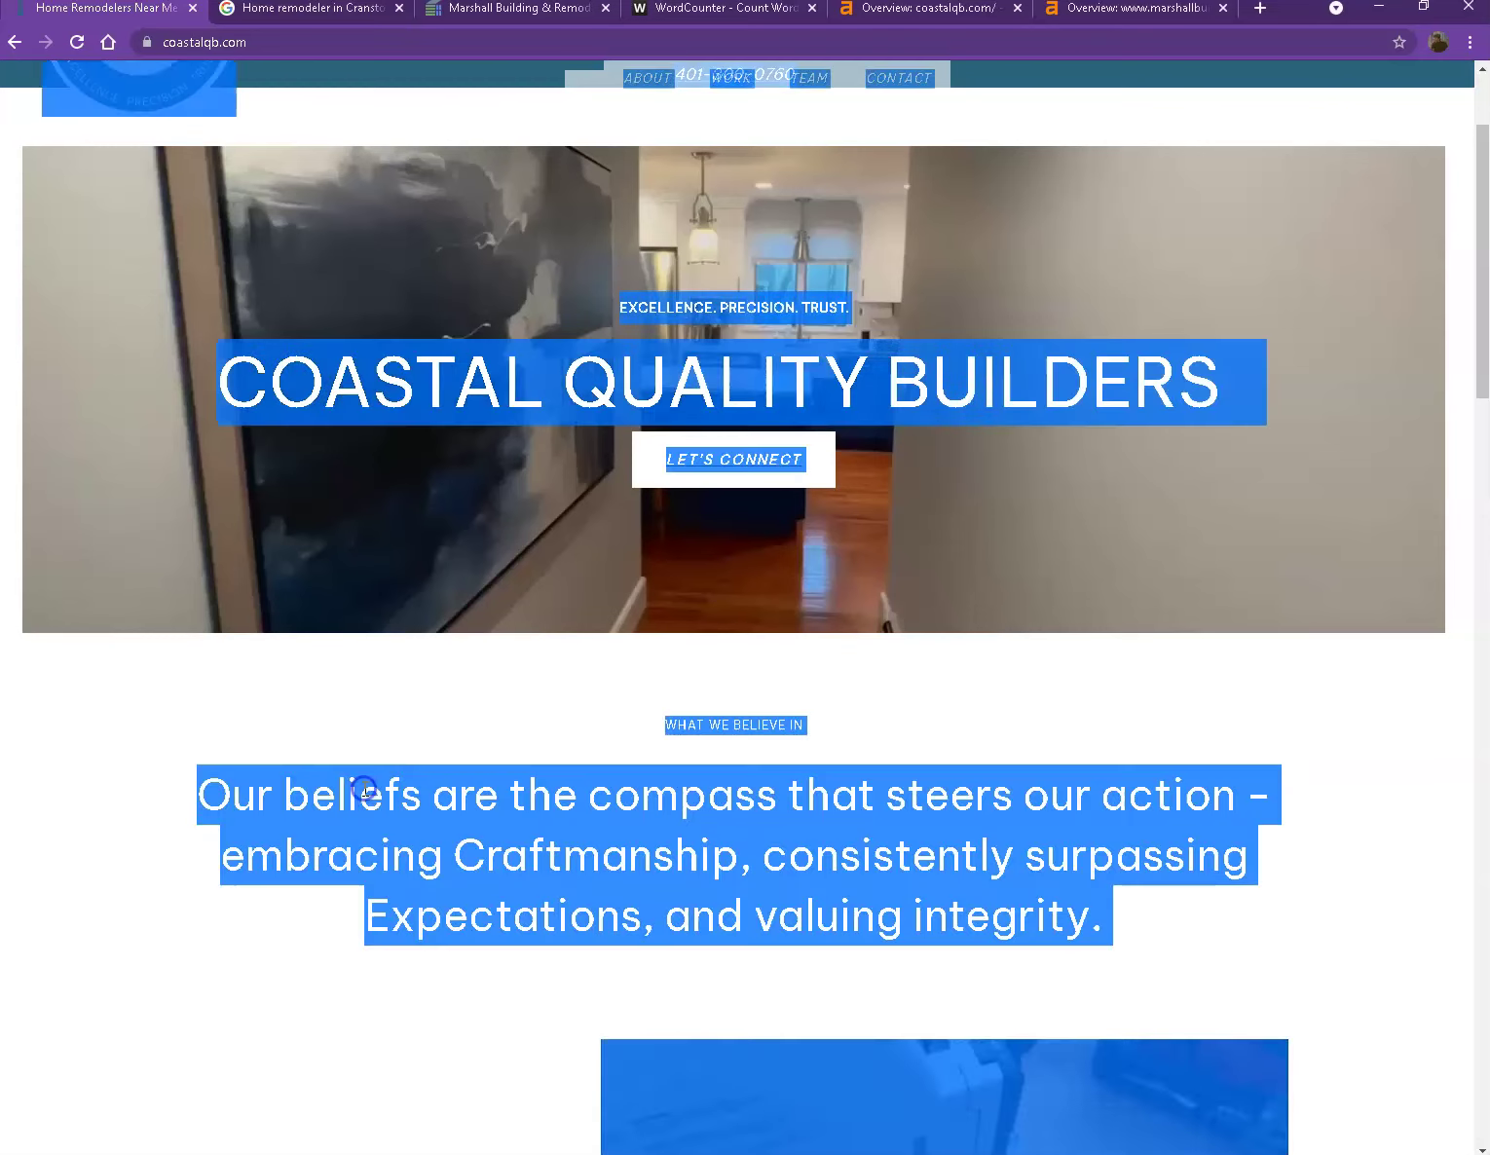
left_click(679, 10)
left_click(537, 391)
key("ctrl+v")
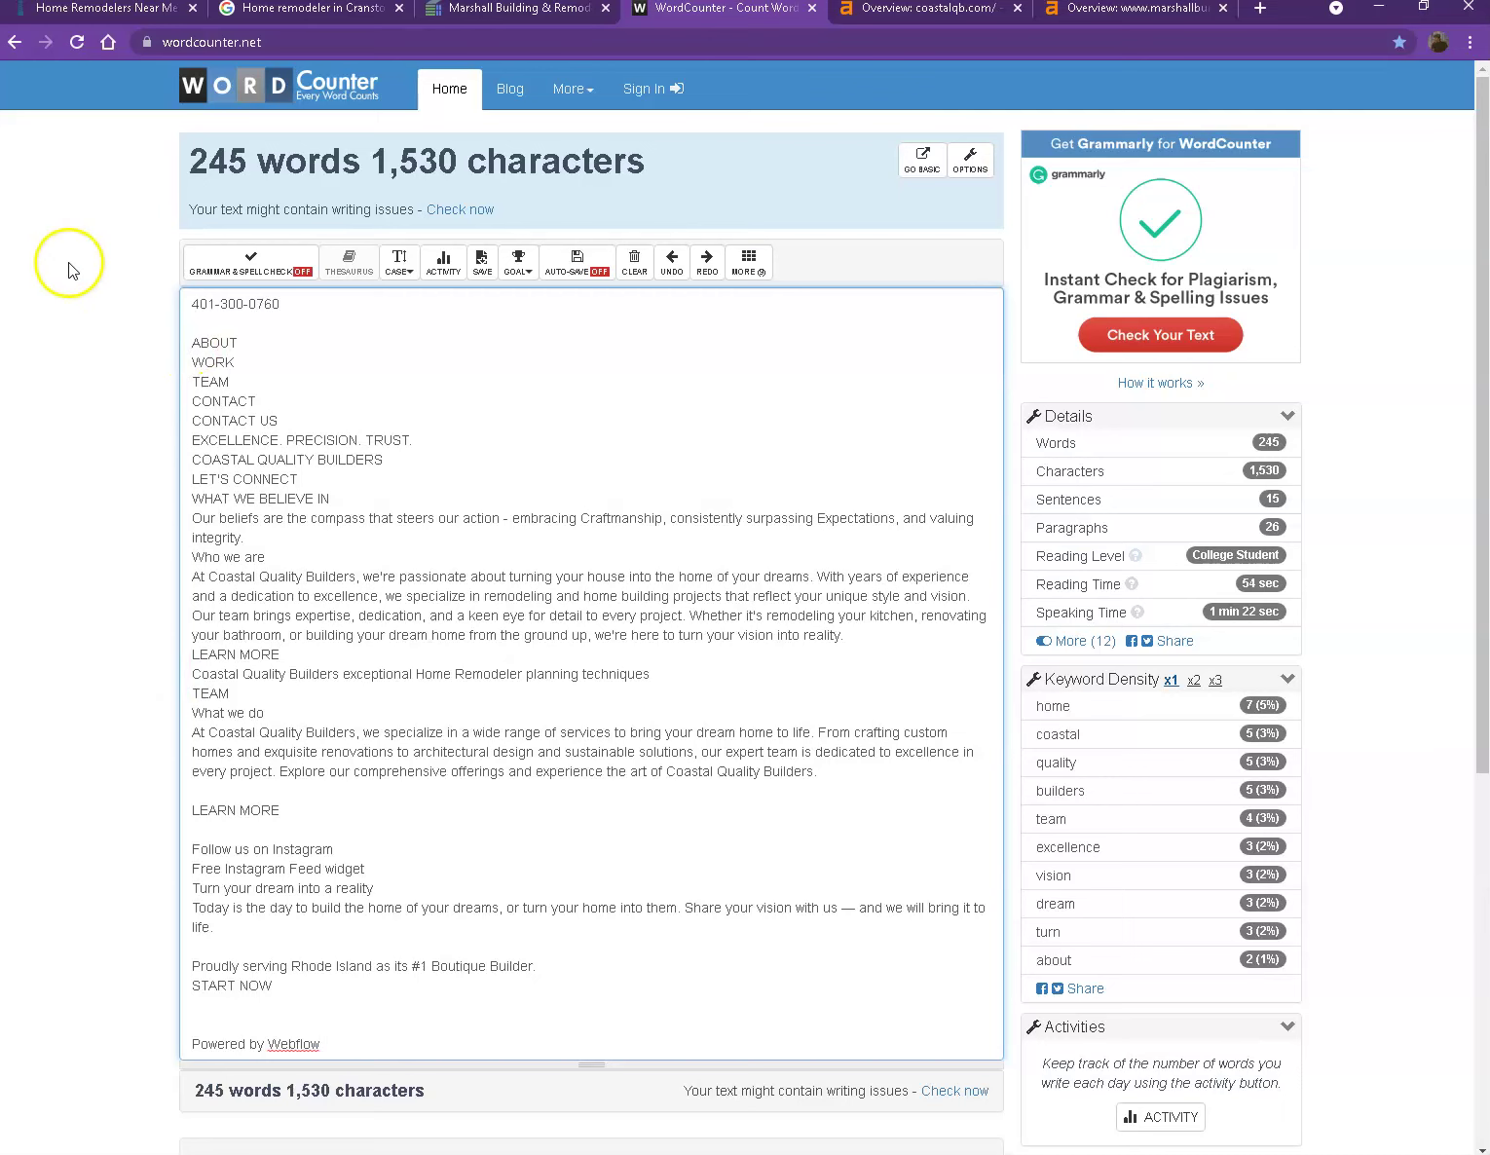
left_click(98, 10)
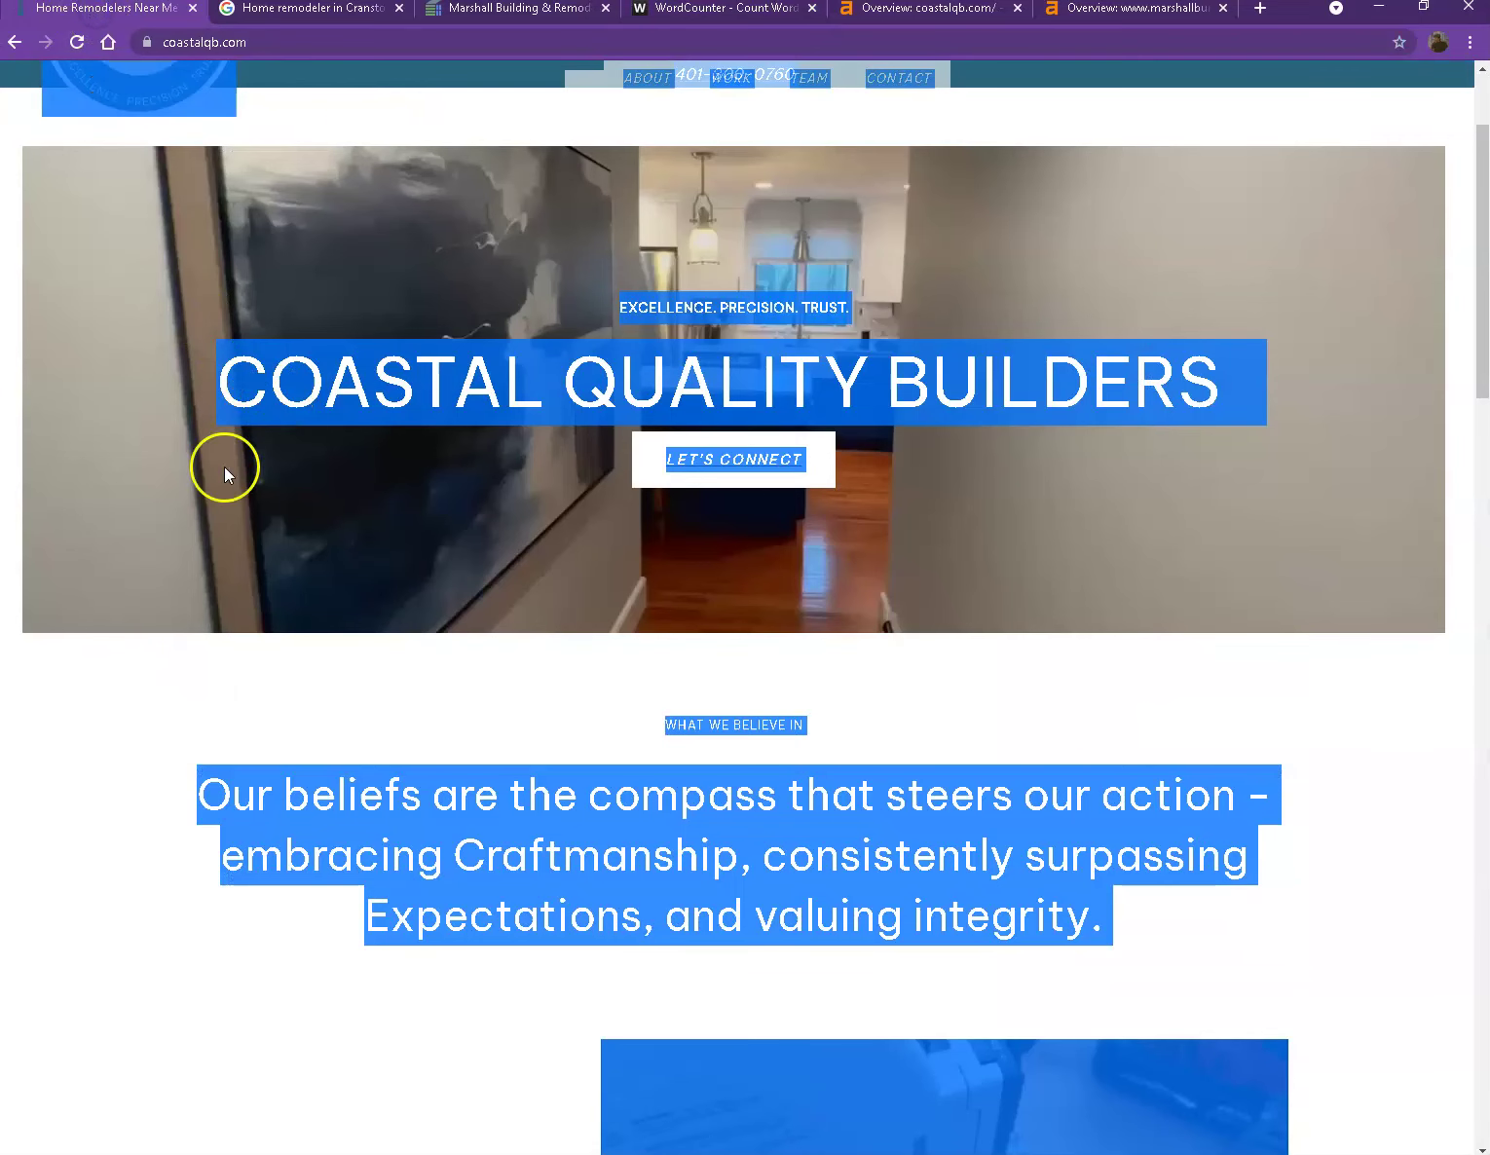
left_click(151, 699)
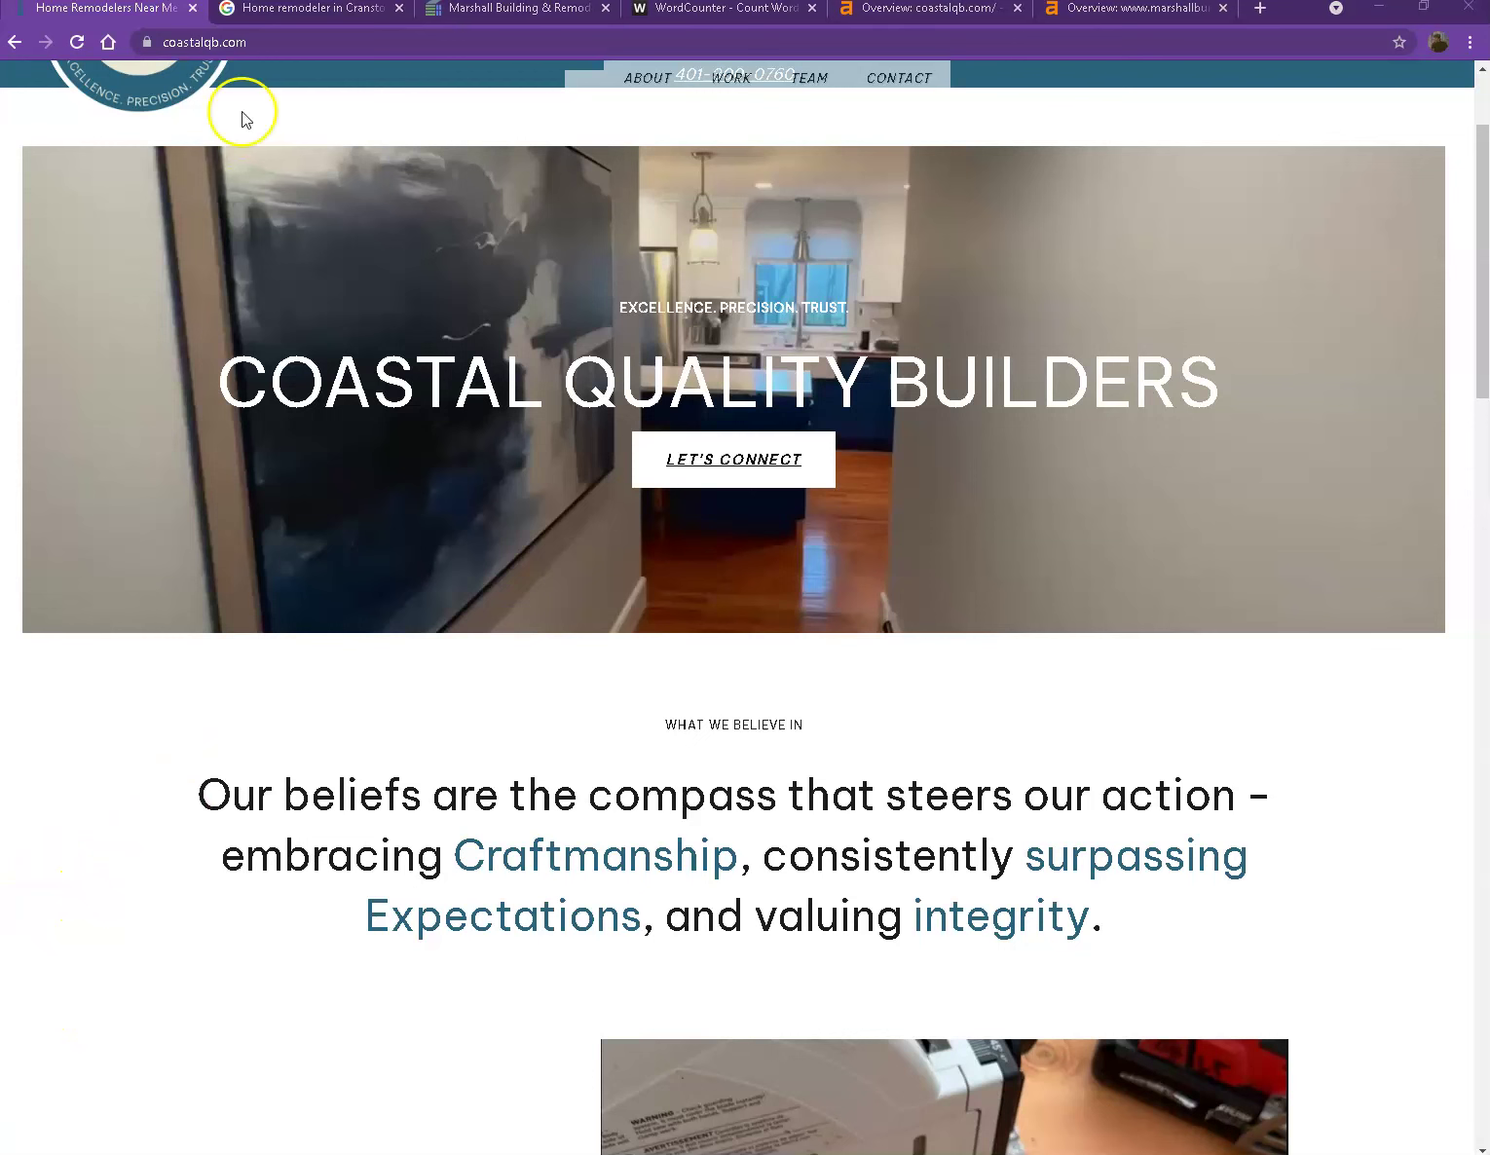
Examine the Google results for "Home remodeler in Cranston RI", including the Marshall Building & Remodeling listing.
left_click(295, 19)
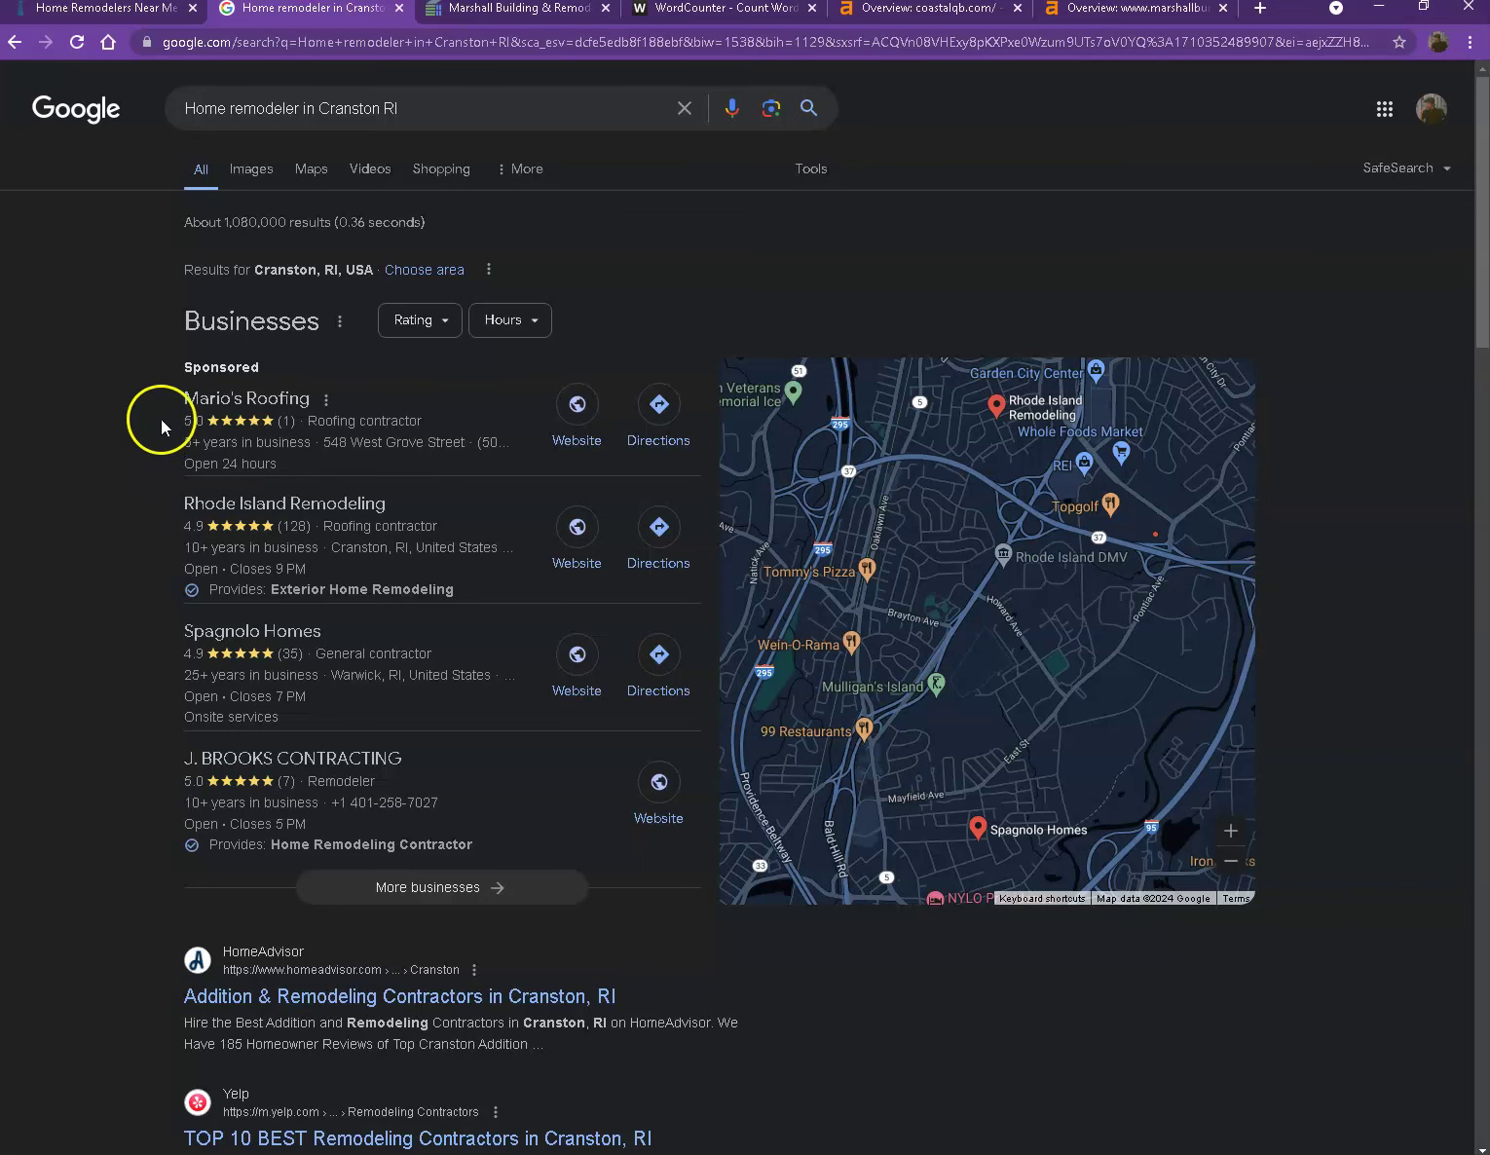
scroll(161, 419, "down", 4)
scroll(161, 415, "down", 3)
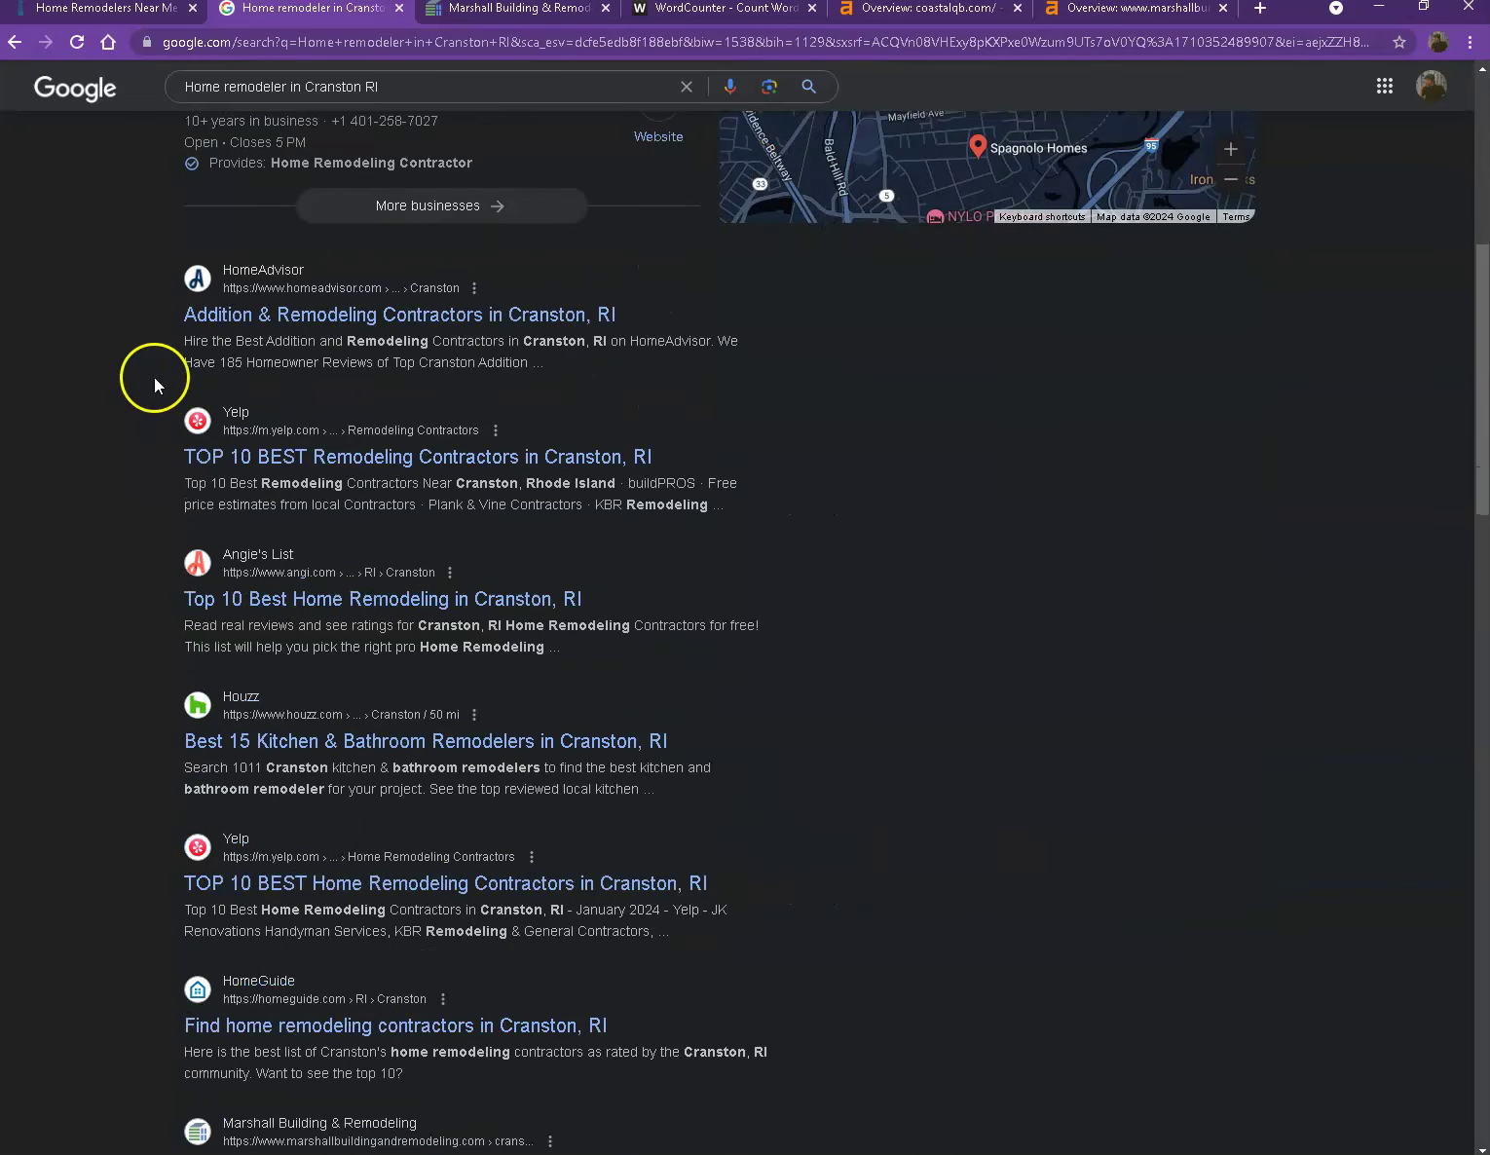
scroll(155, 379, "down", 5)
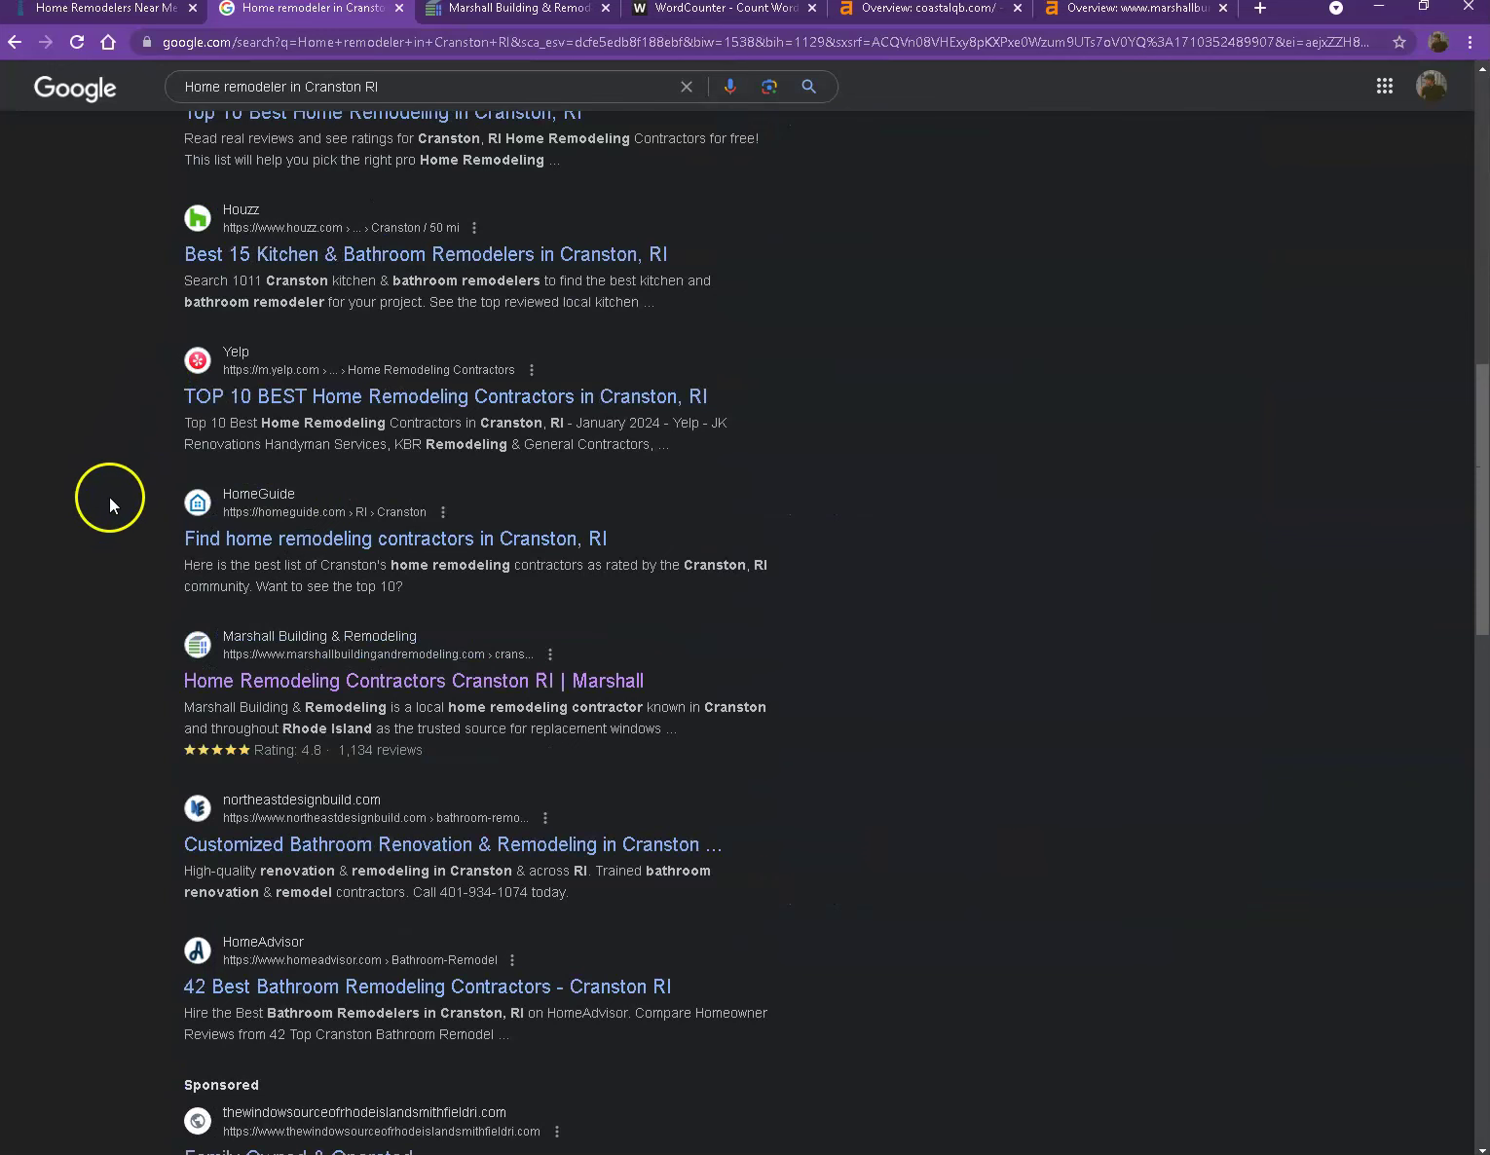
scroll(118, 504, "down", 2)
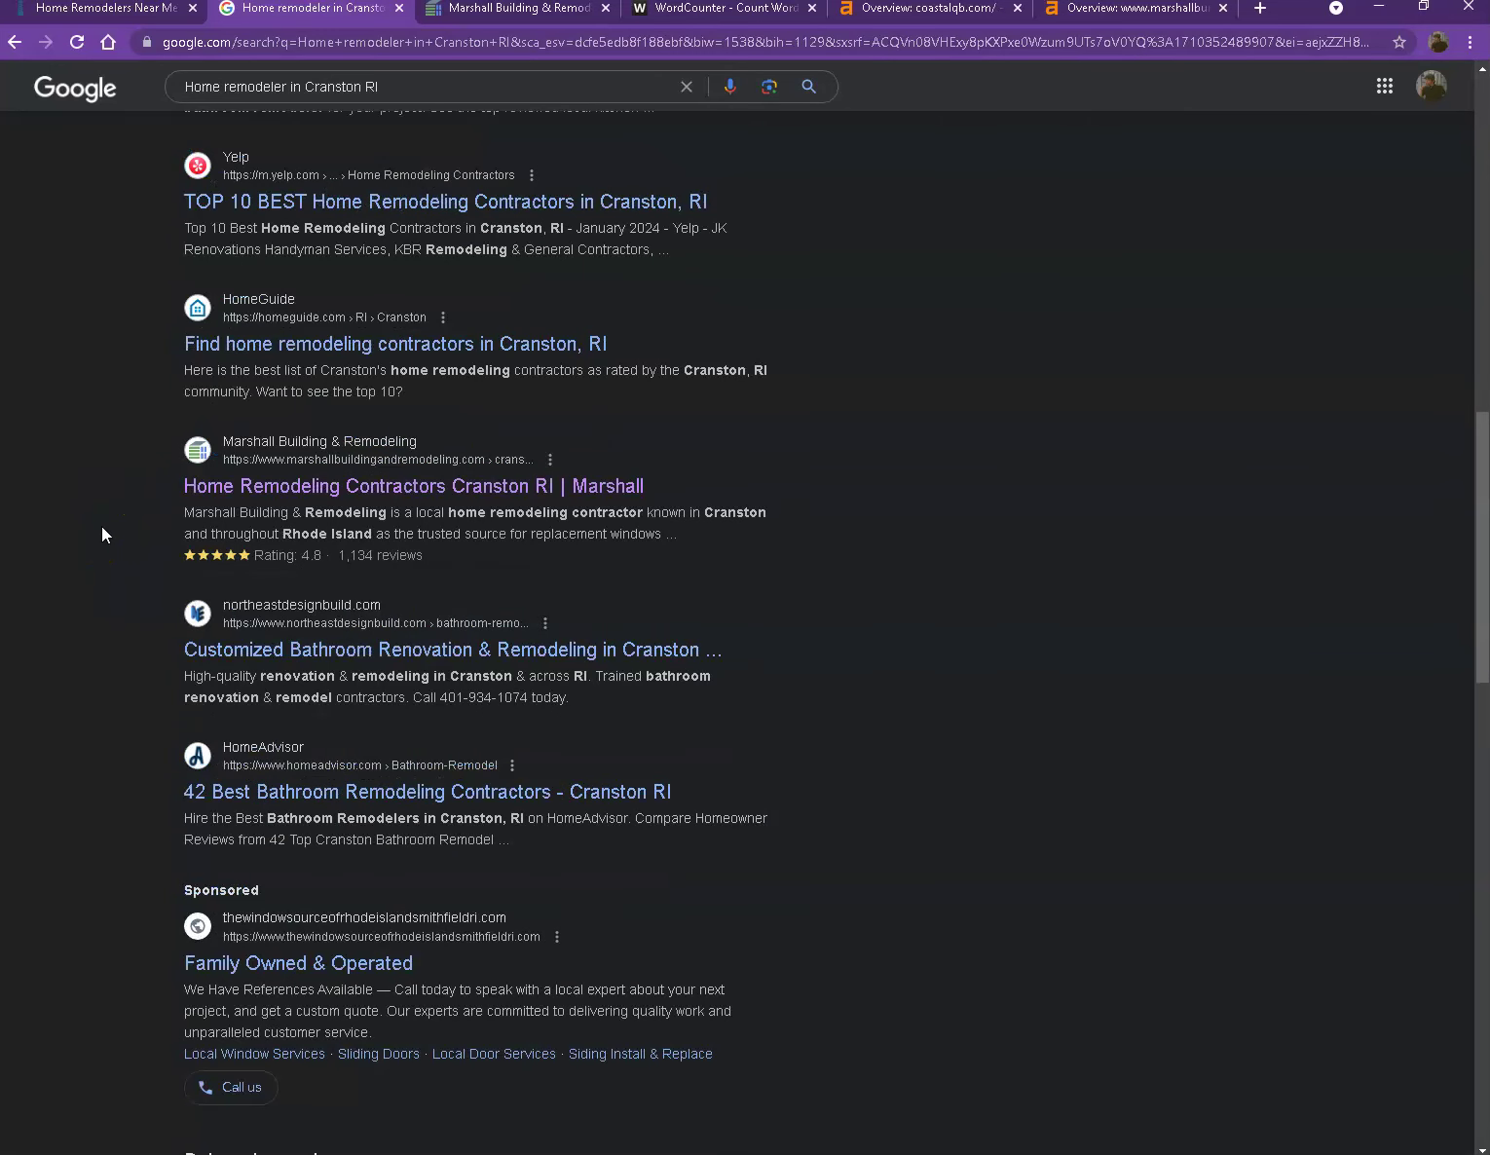
scroll(114, 539, "down", 3)
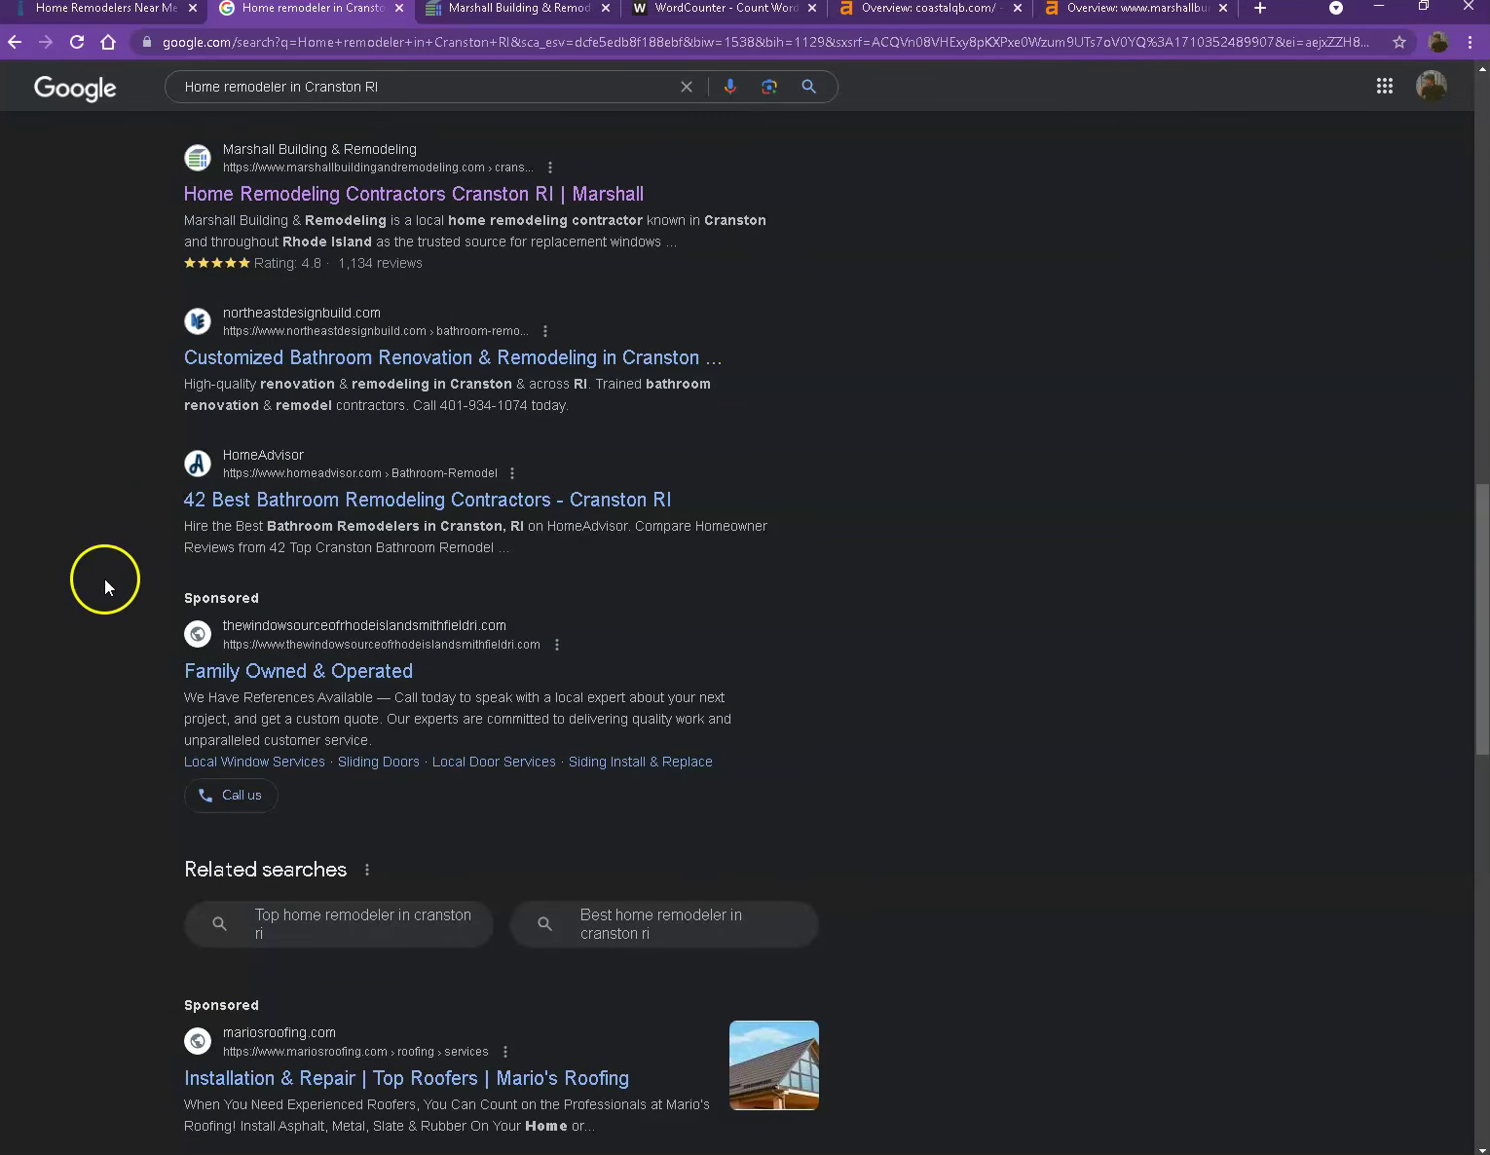
scroll(134, 596, "up", 3)
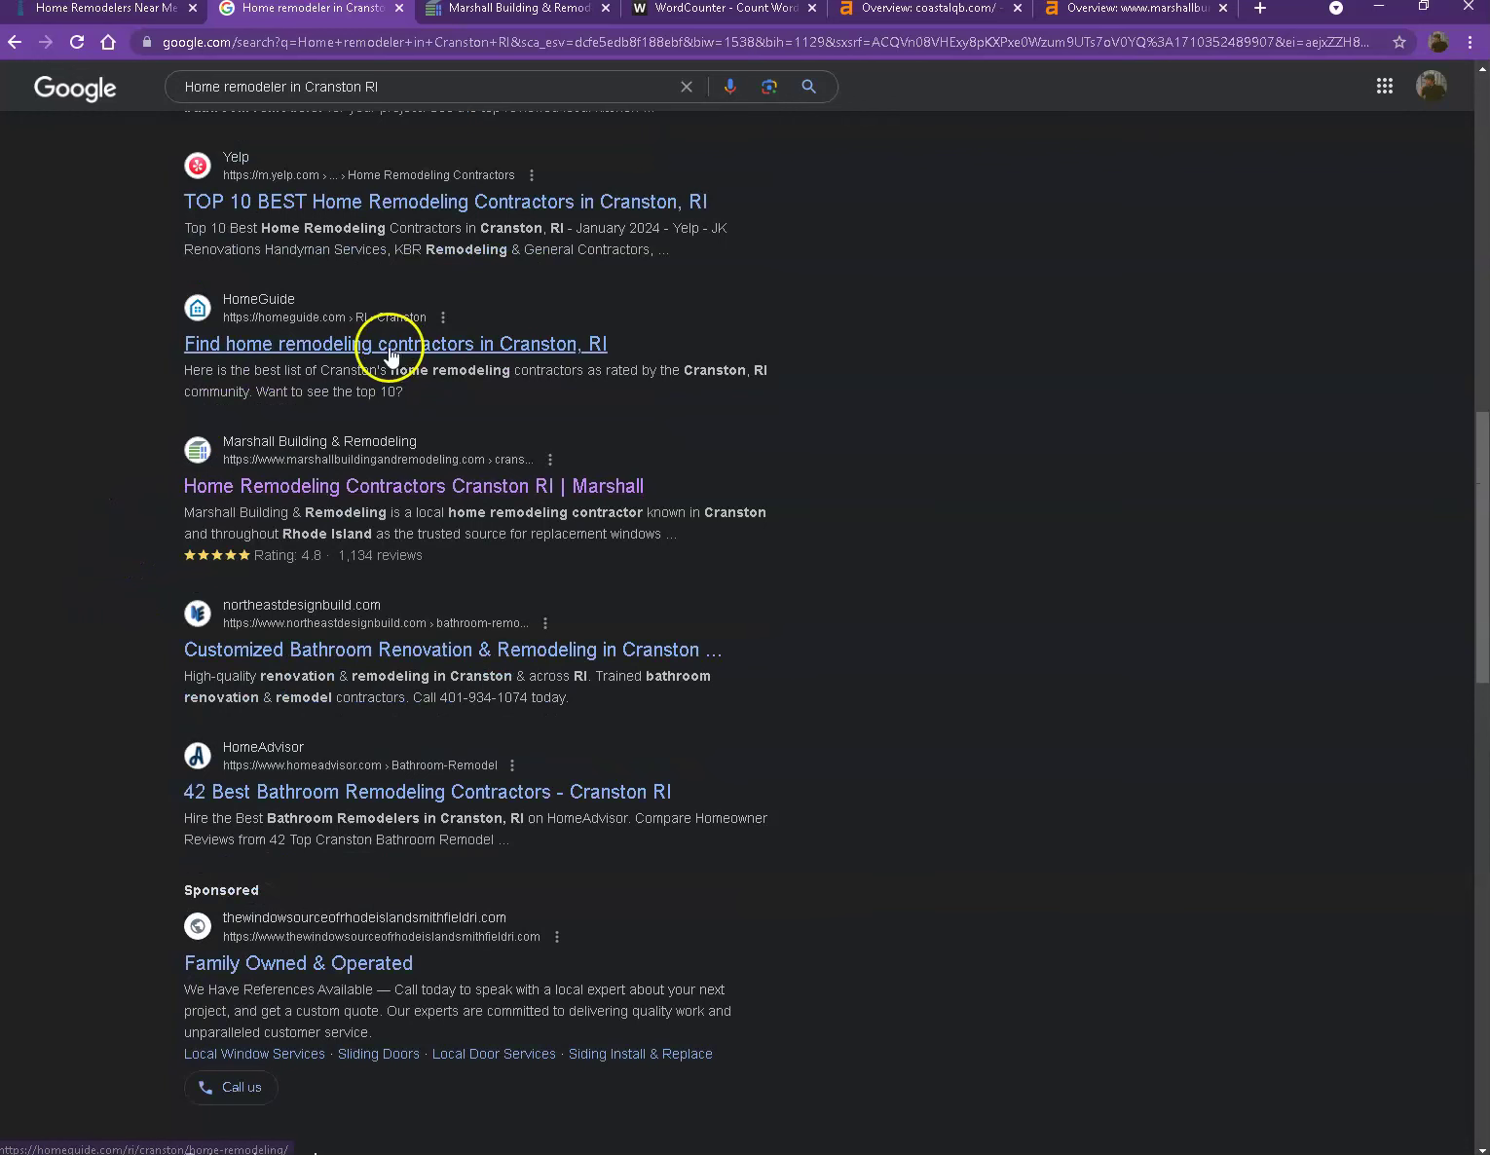
Examine the amount of content on the Marshall Building & Remodeling homepage down to its footer.
left_click(502, 10)
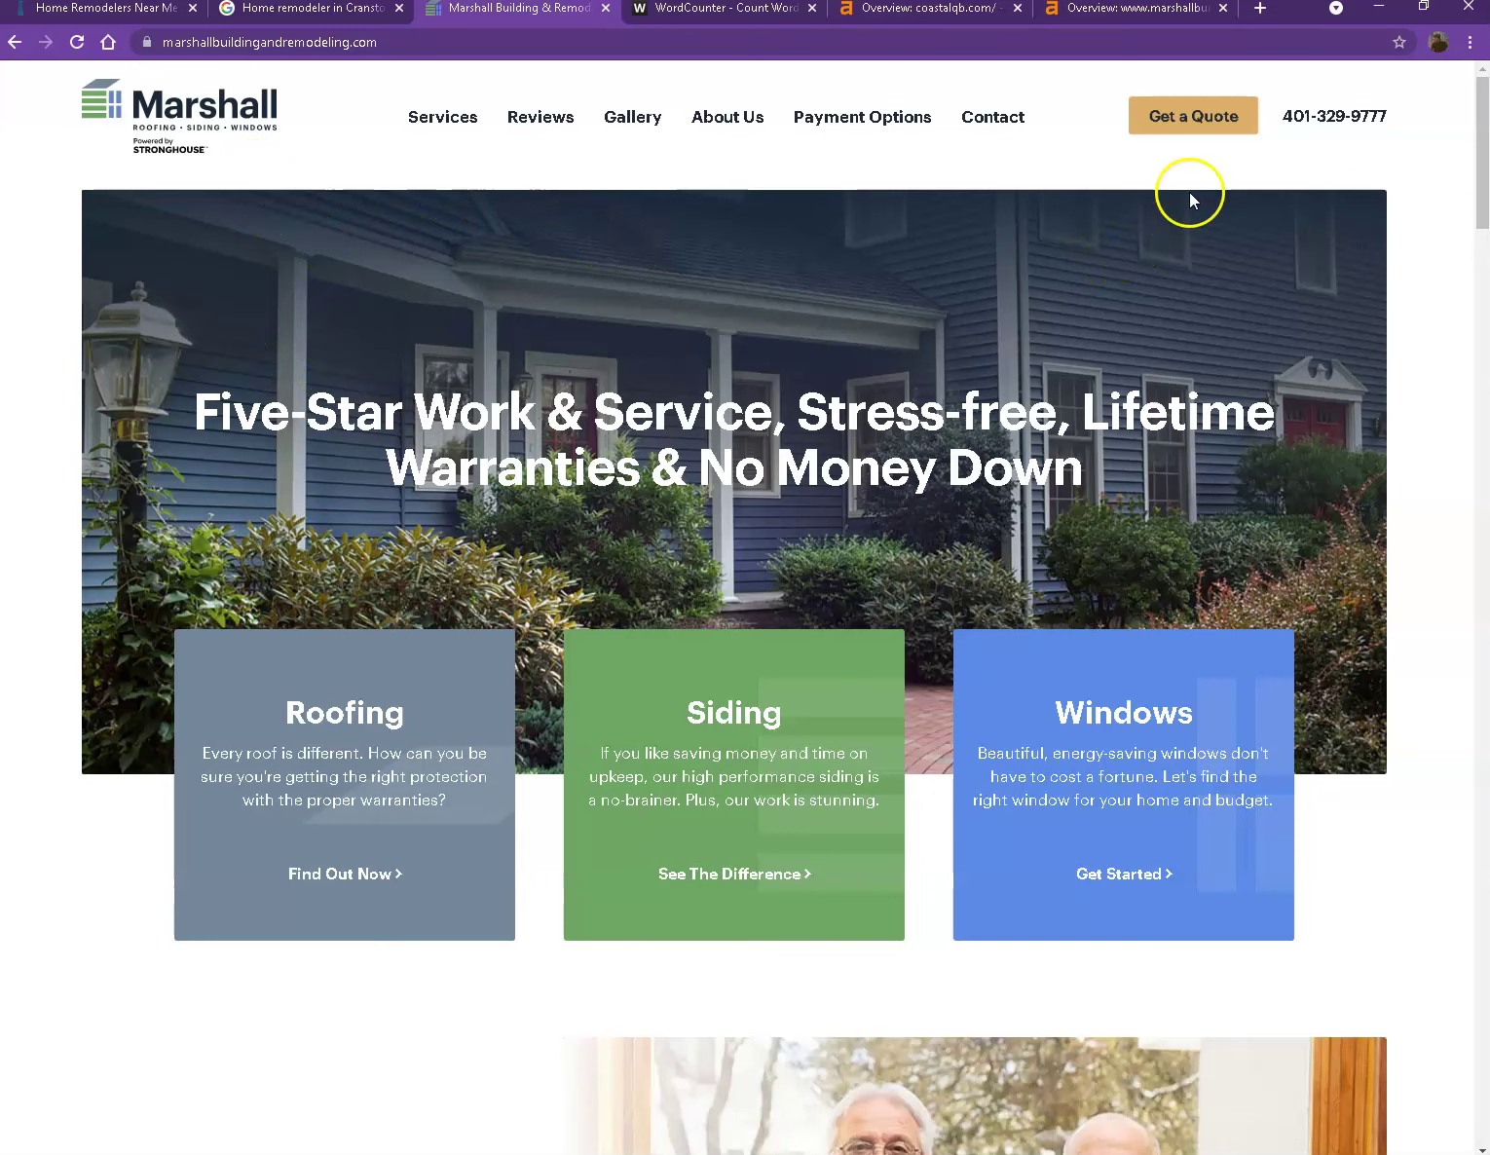
scroll(1023, 341, "down", 12)
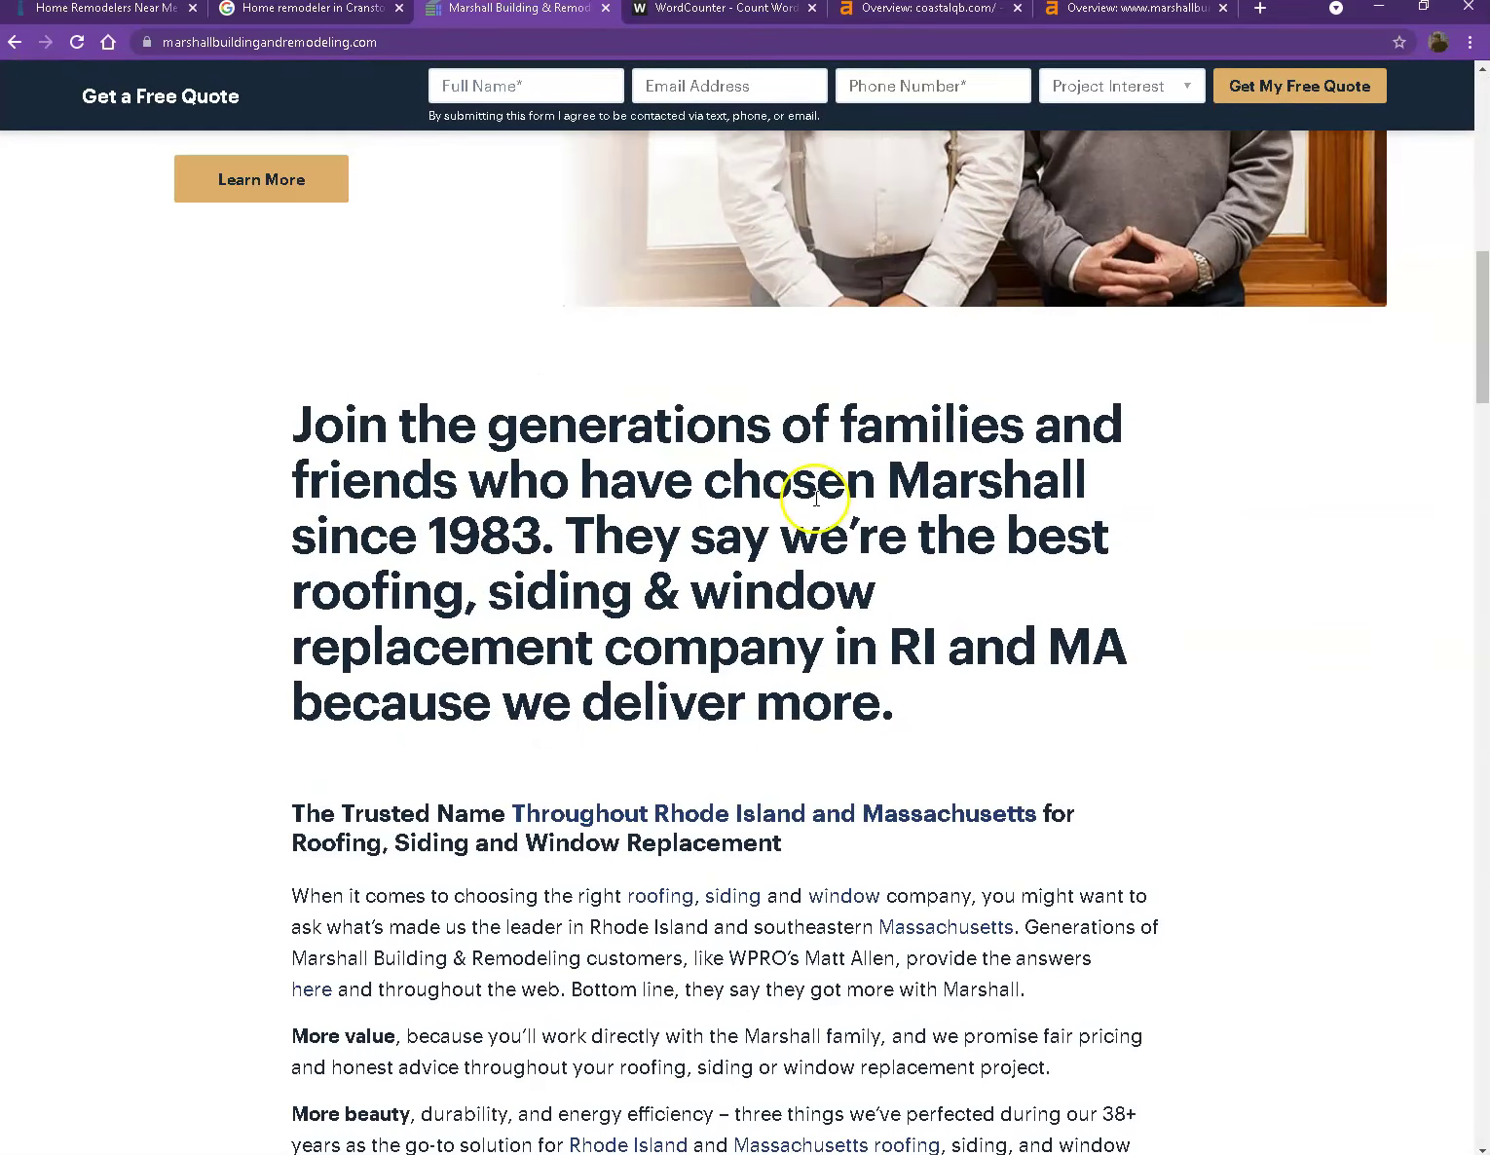
scroll(816, 499, "down", 20)
scroll(816, 498, "down", 9)
scroll(817, 499, "down", 12)
scroll(821, 512, "down", 8)
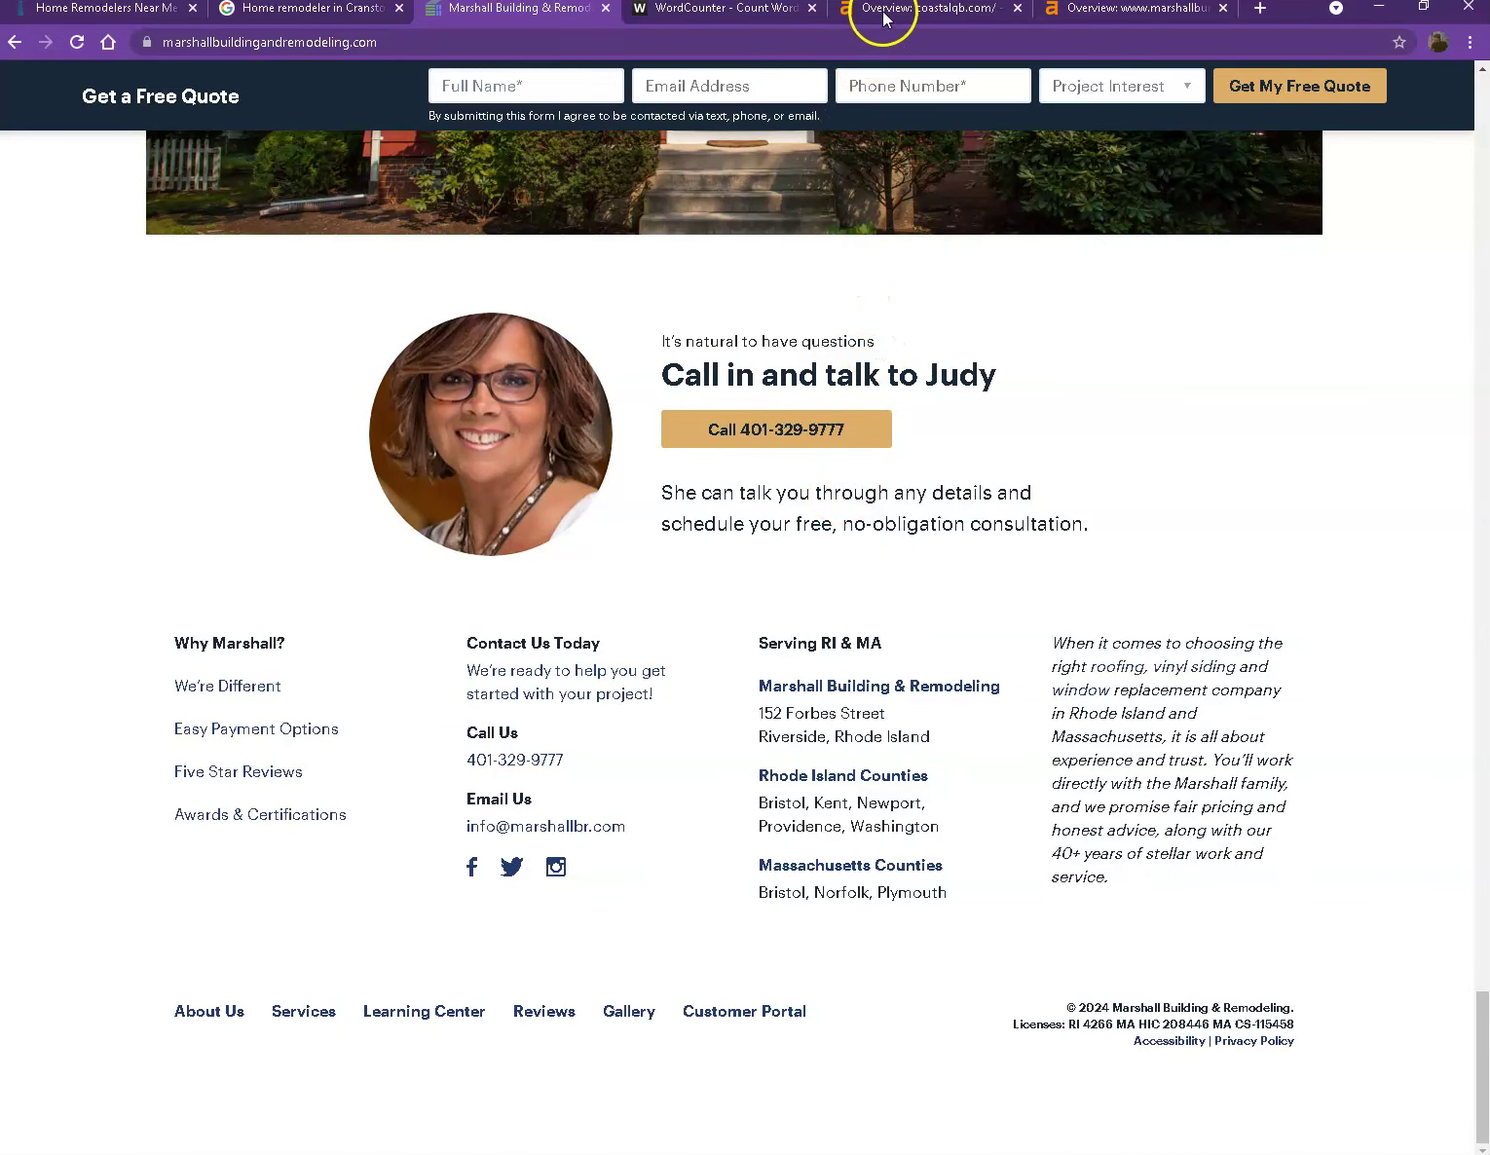
left_click(884, 20)
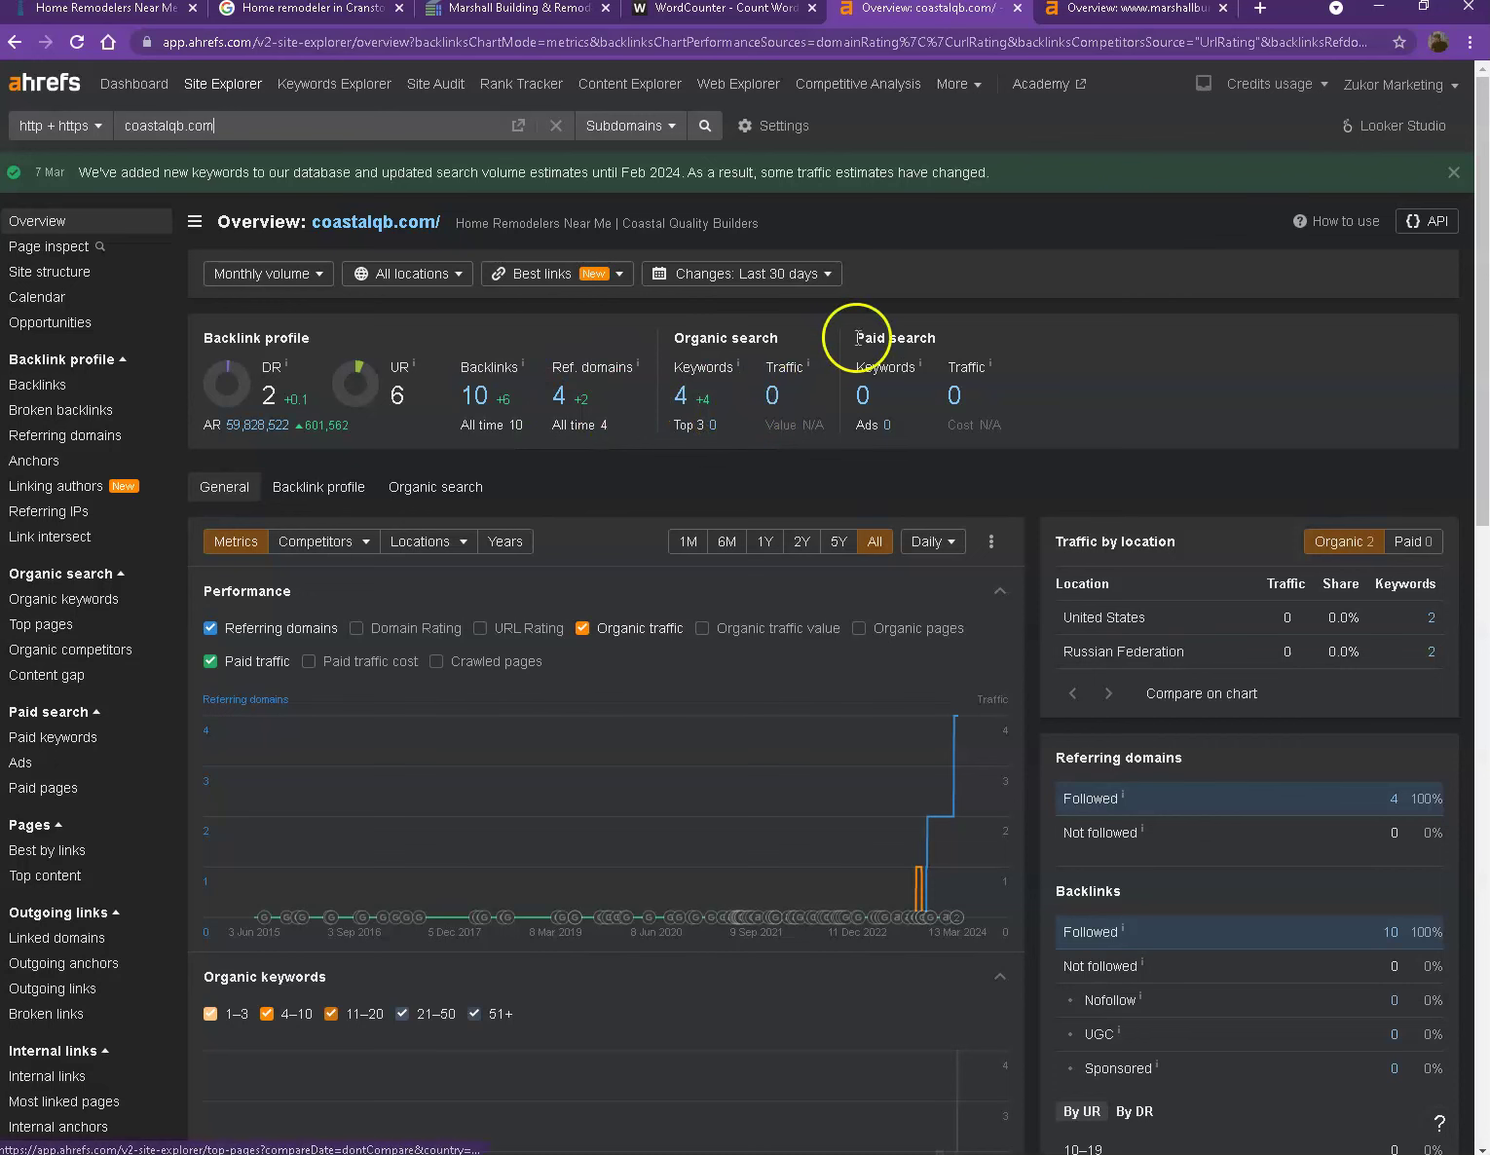
left_click(1099, 14)
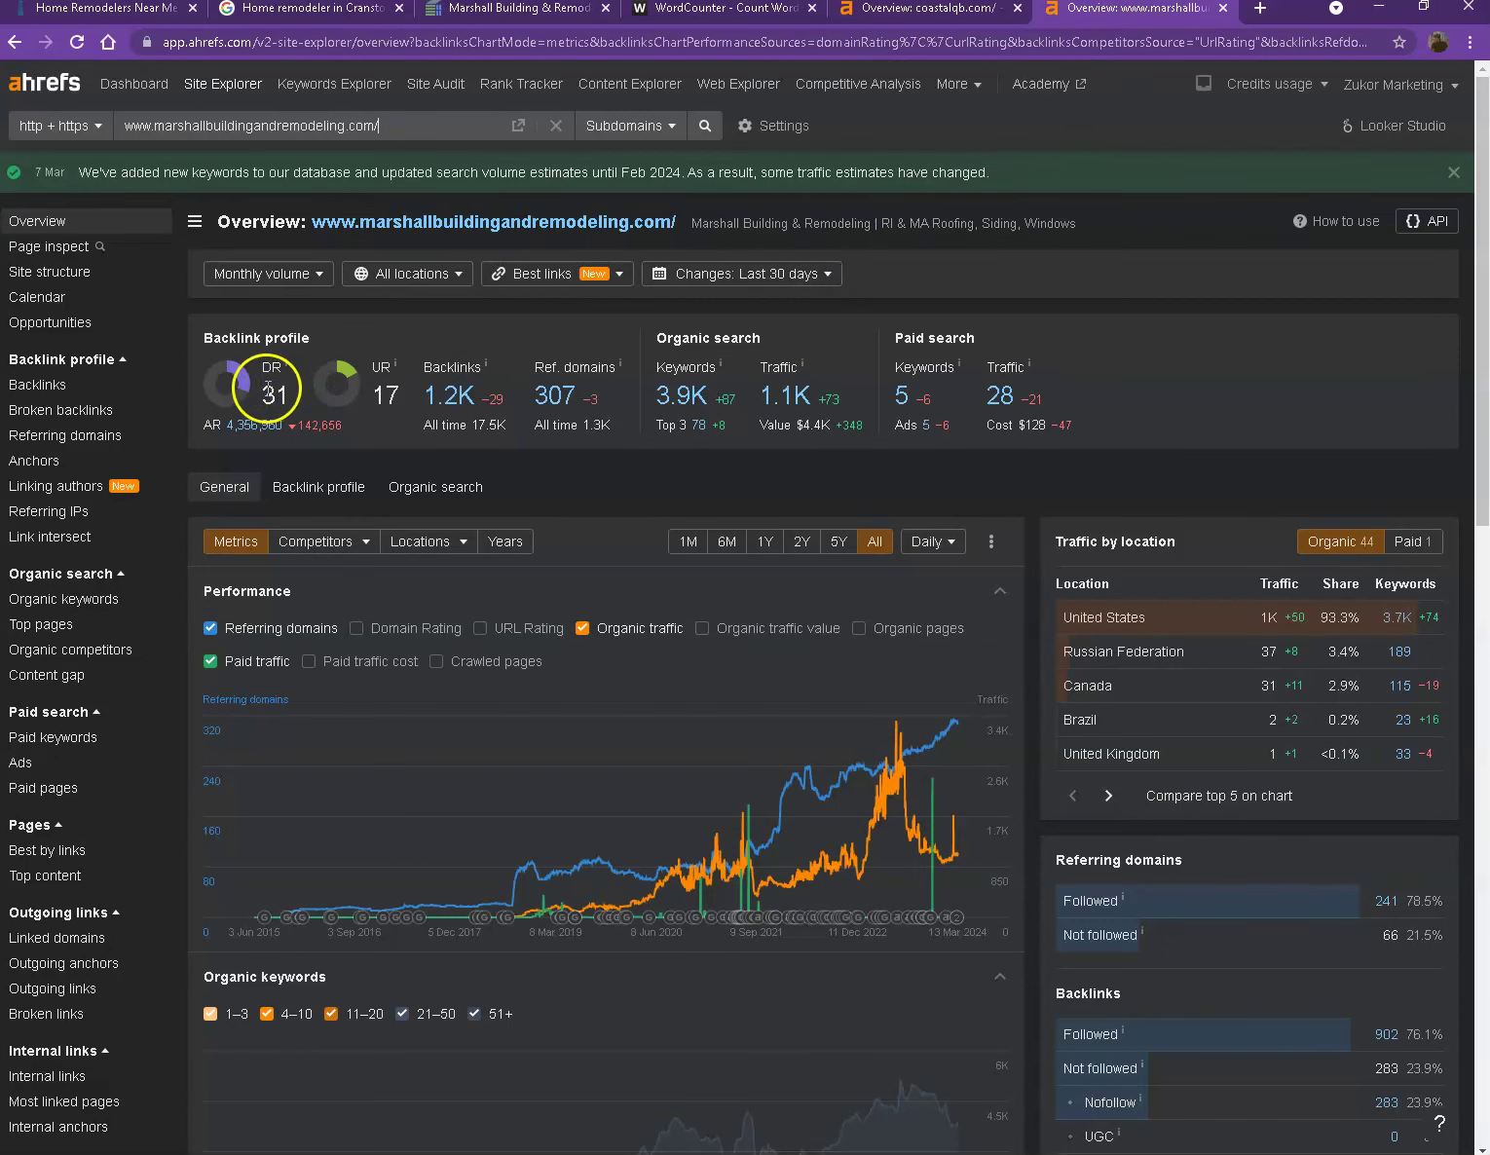
left_click(960, 10)
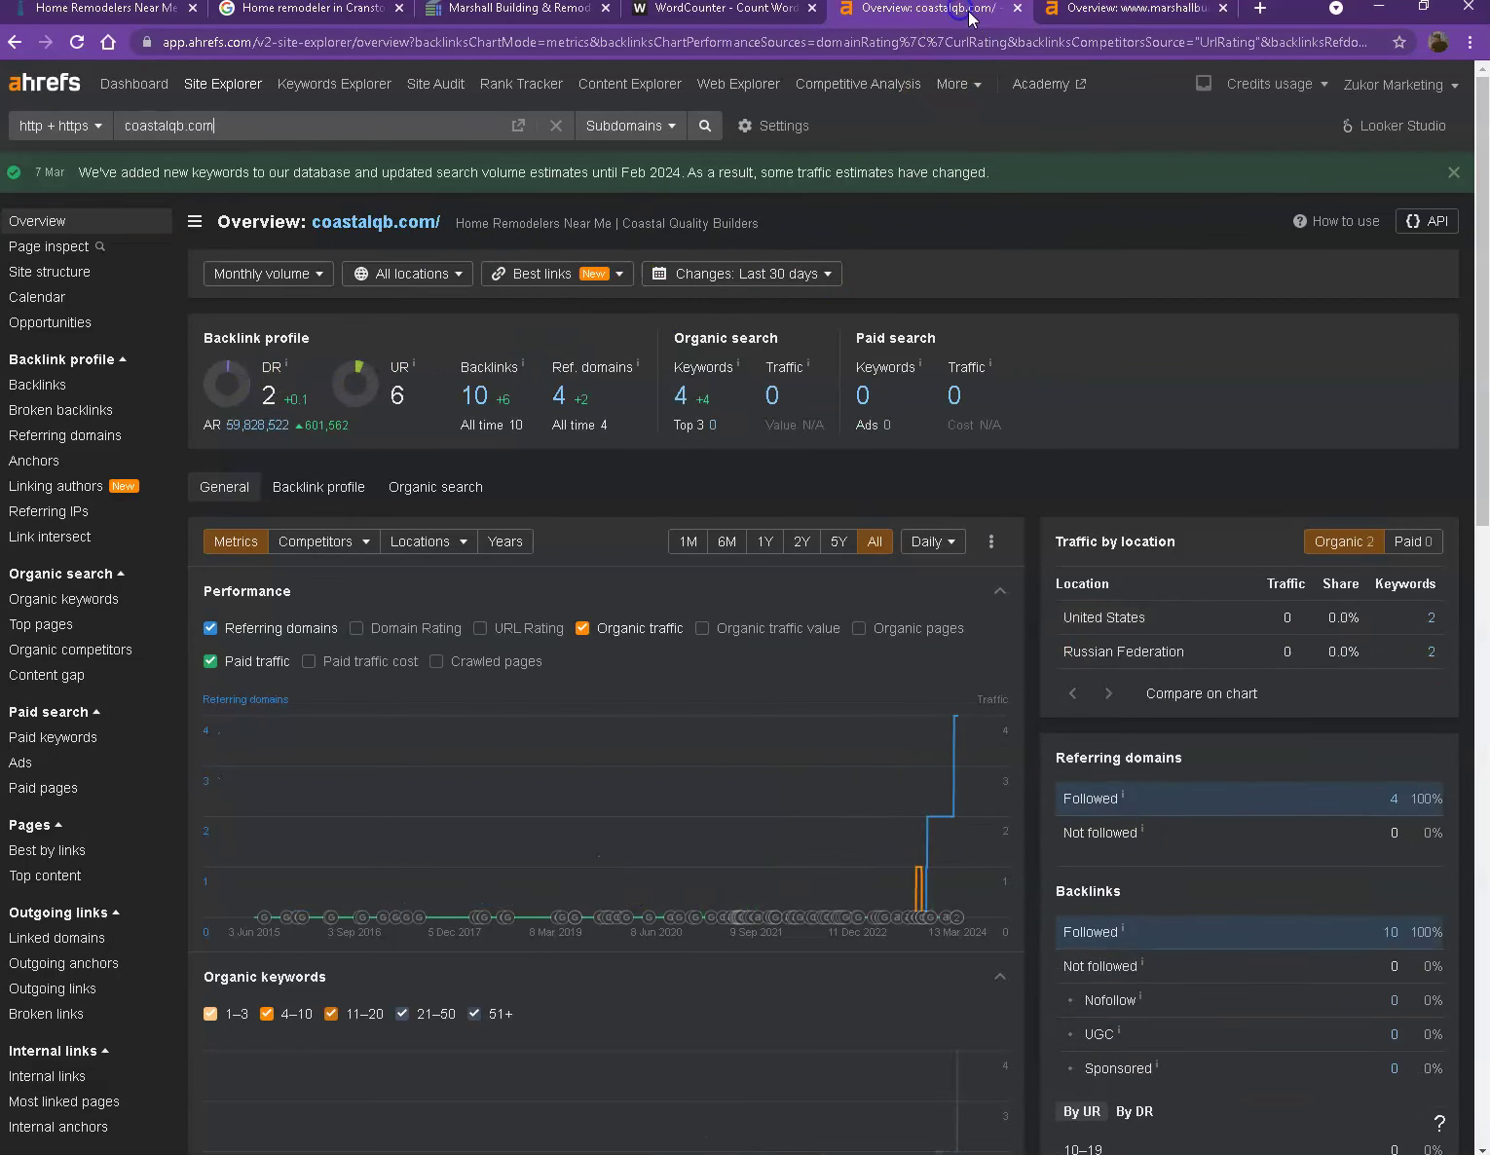
left_click(1084, 10)
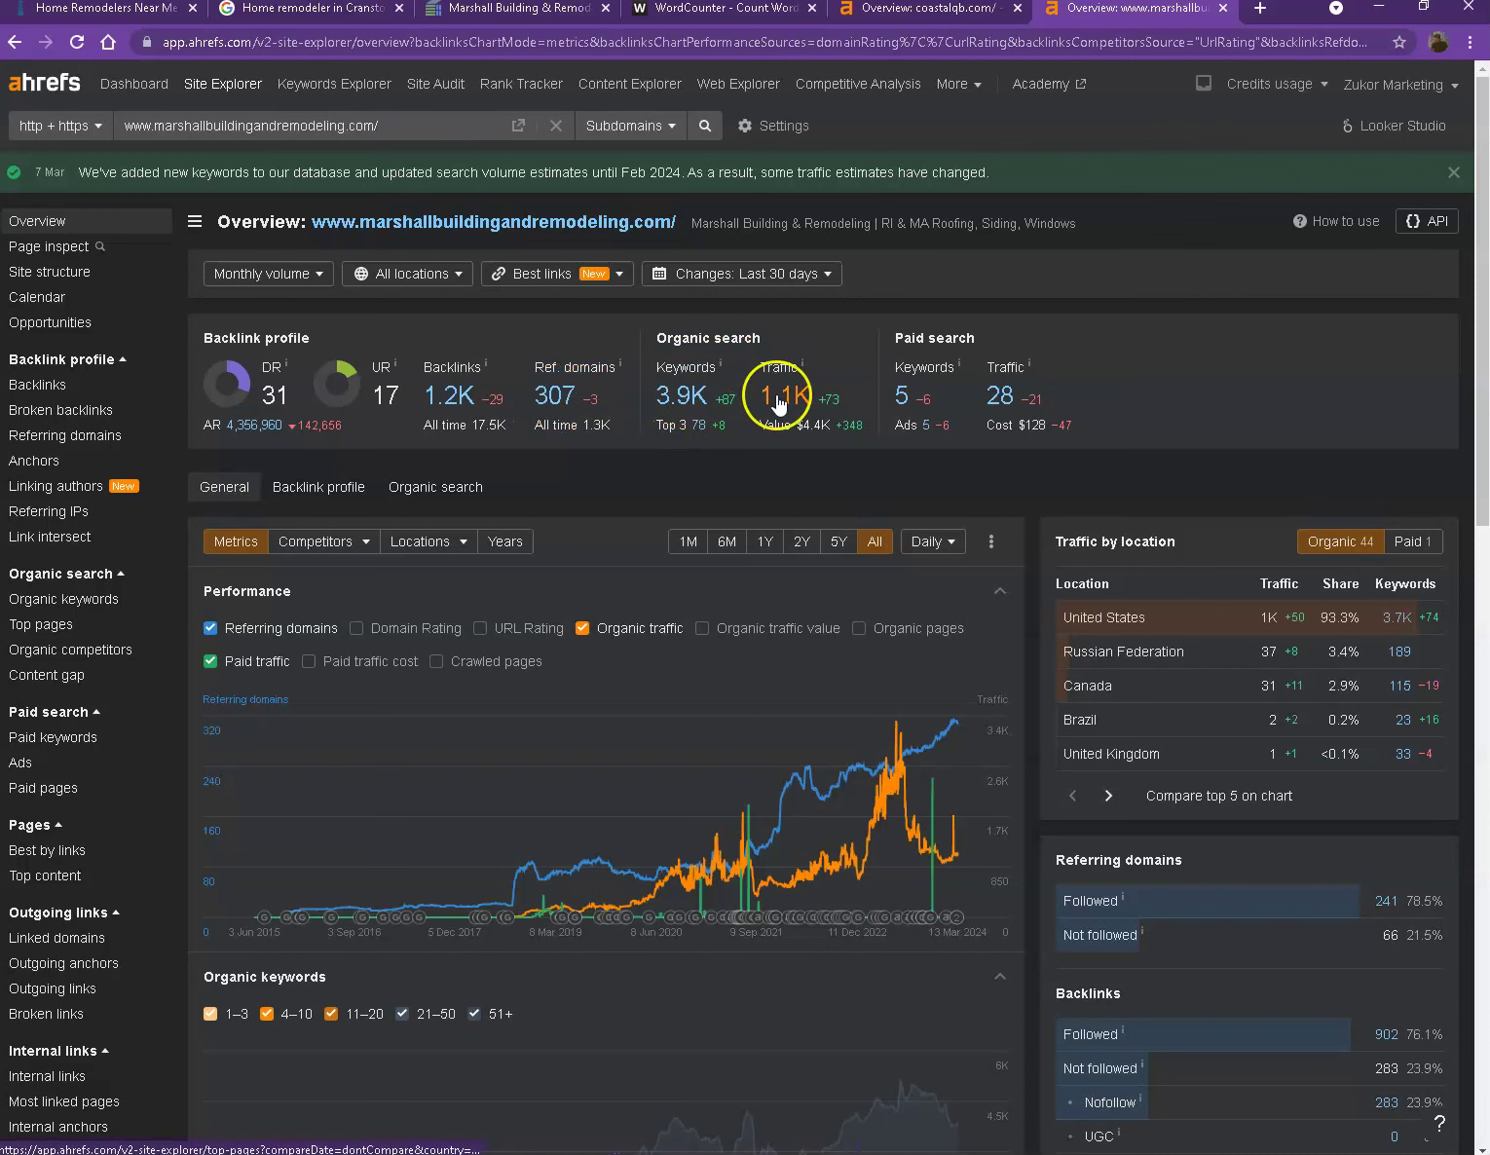
left_click(548, 400)
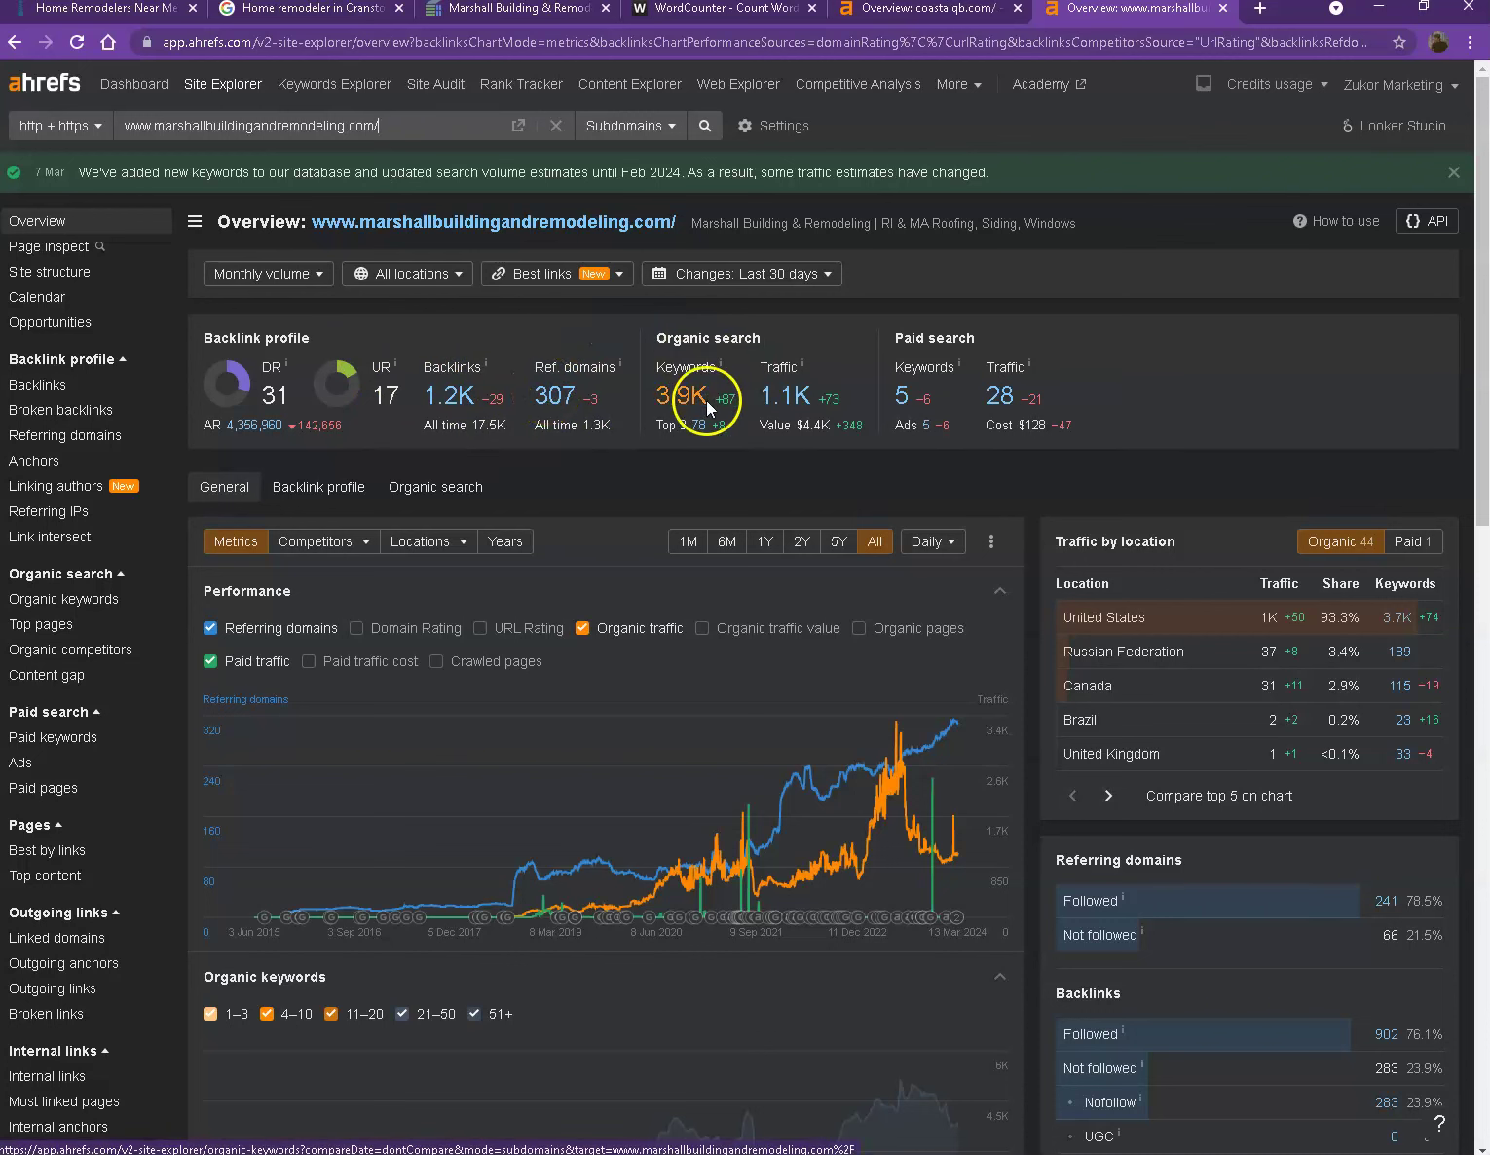
left_click(794, 409)
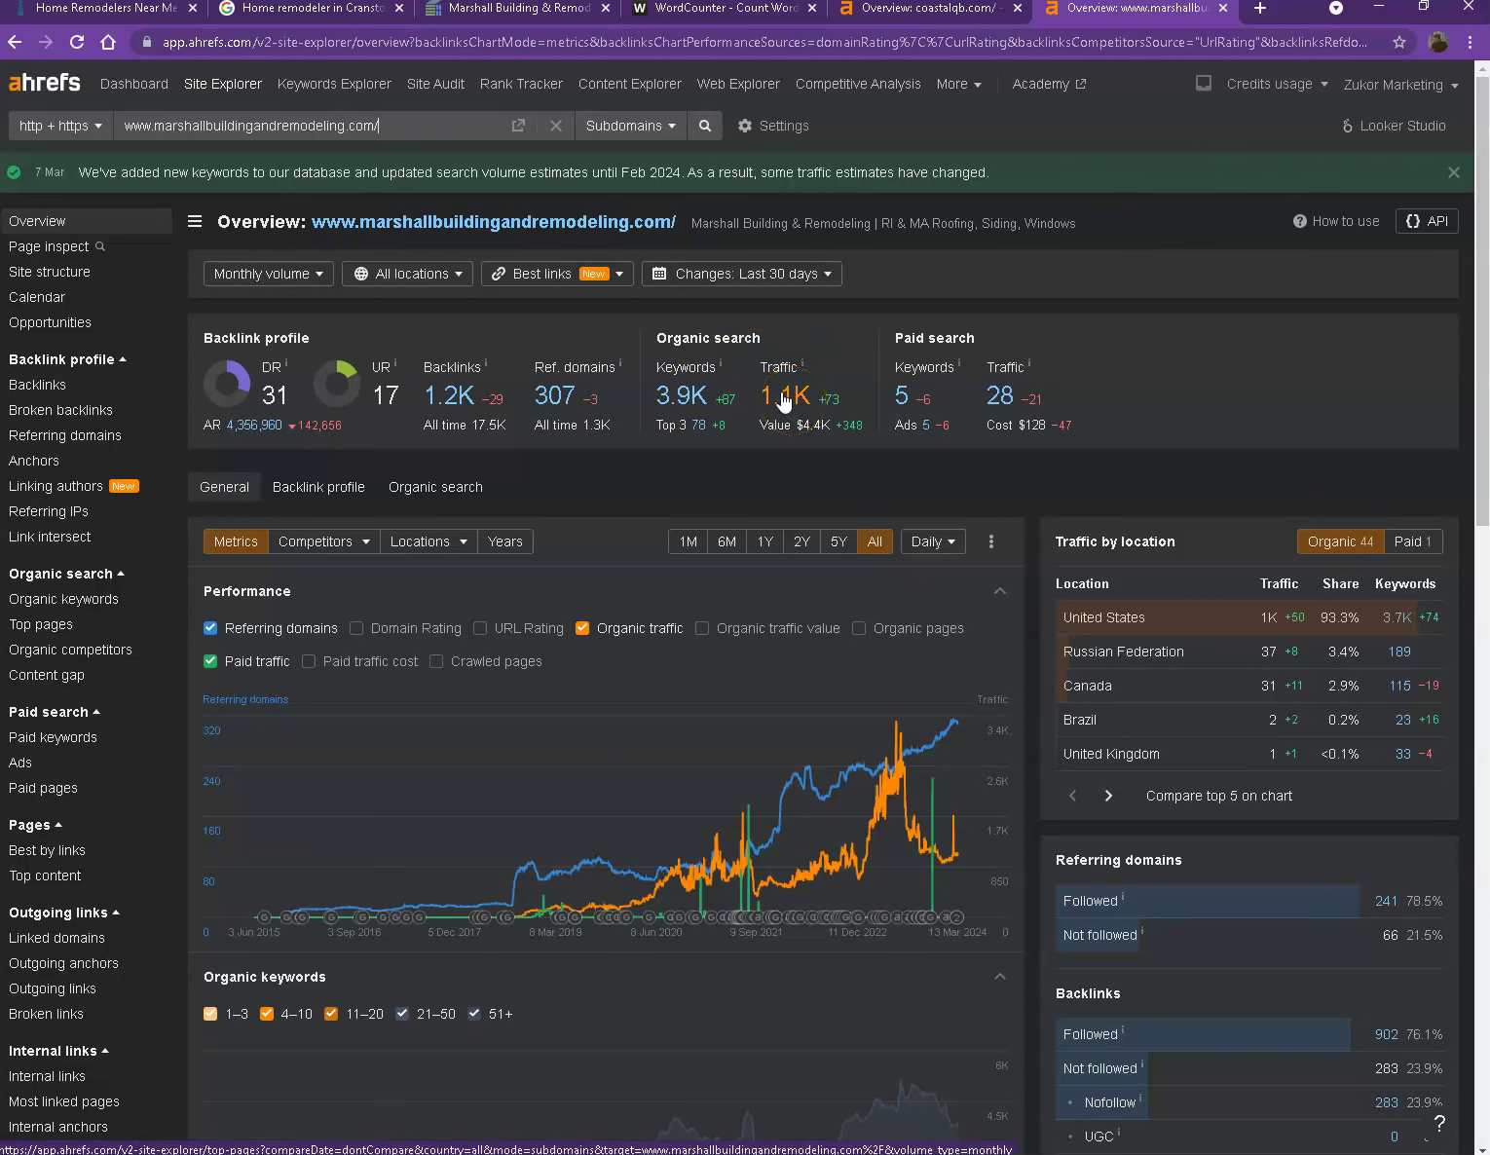
Open the Marshall site's referring domains and organic keywords reports in separate new browser tabs.
right_click(559, 398)
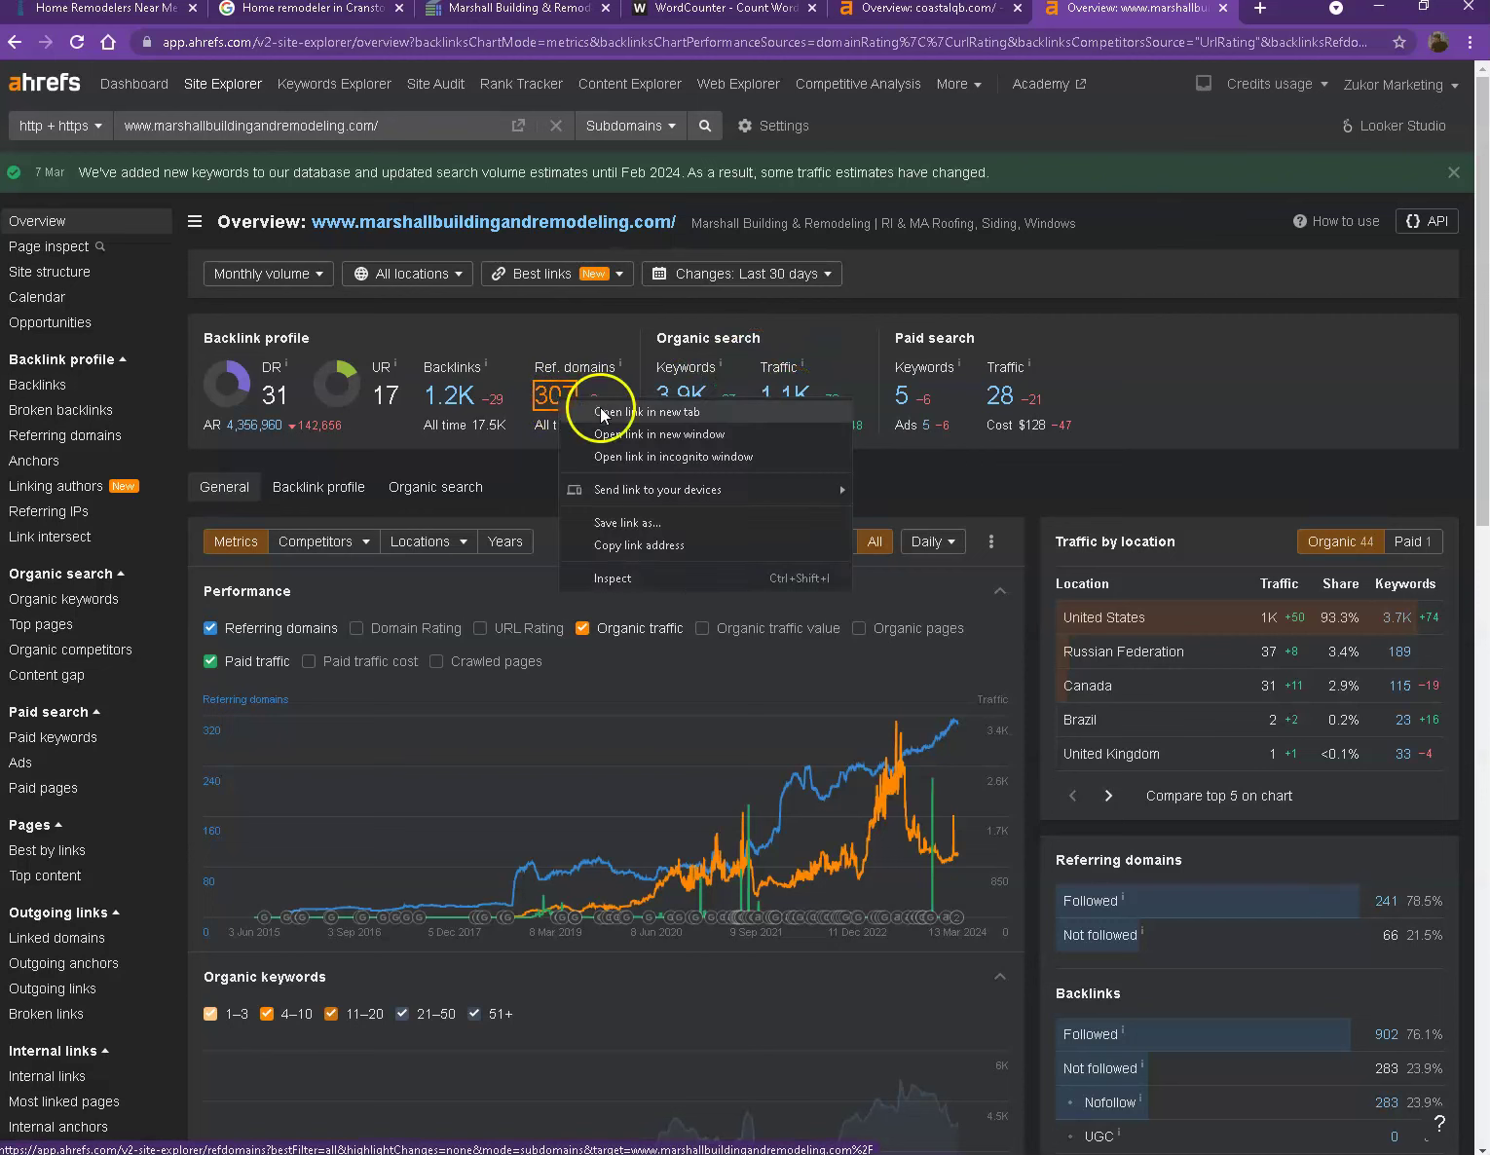
left_click(601, 412)
right_click(685, 402)
left_click(716, 415)
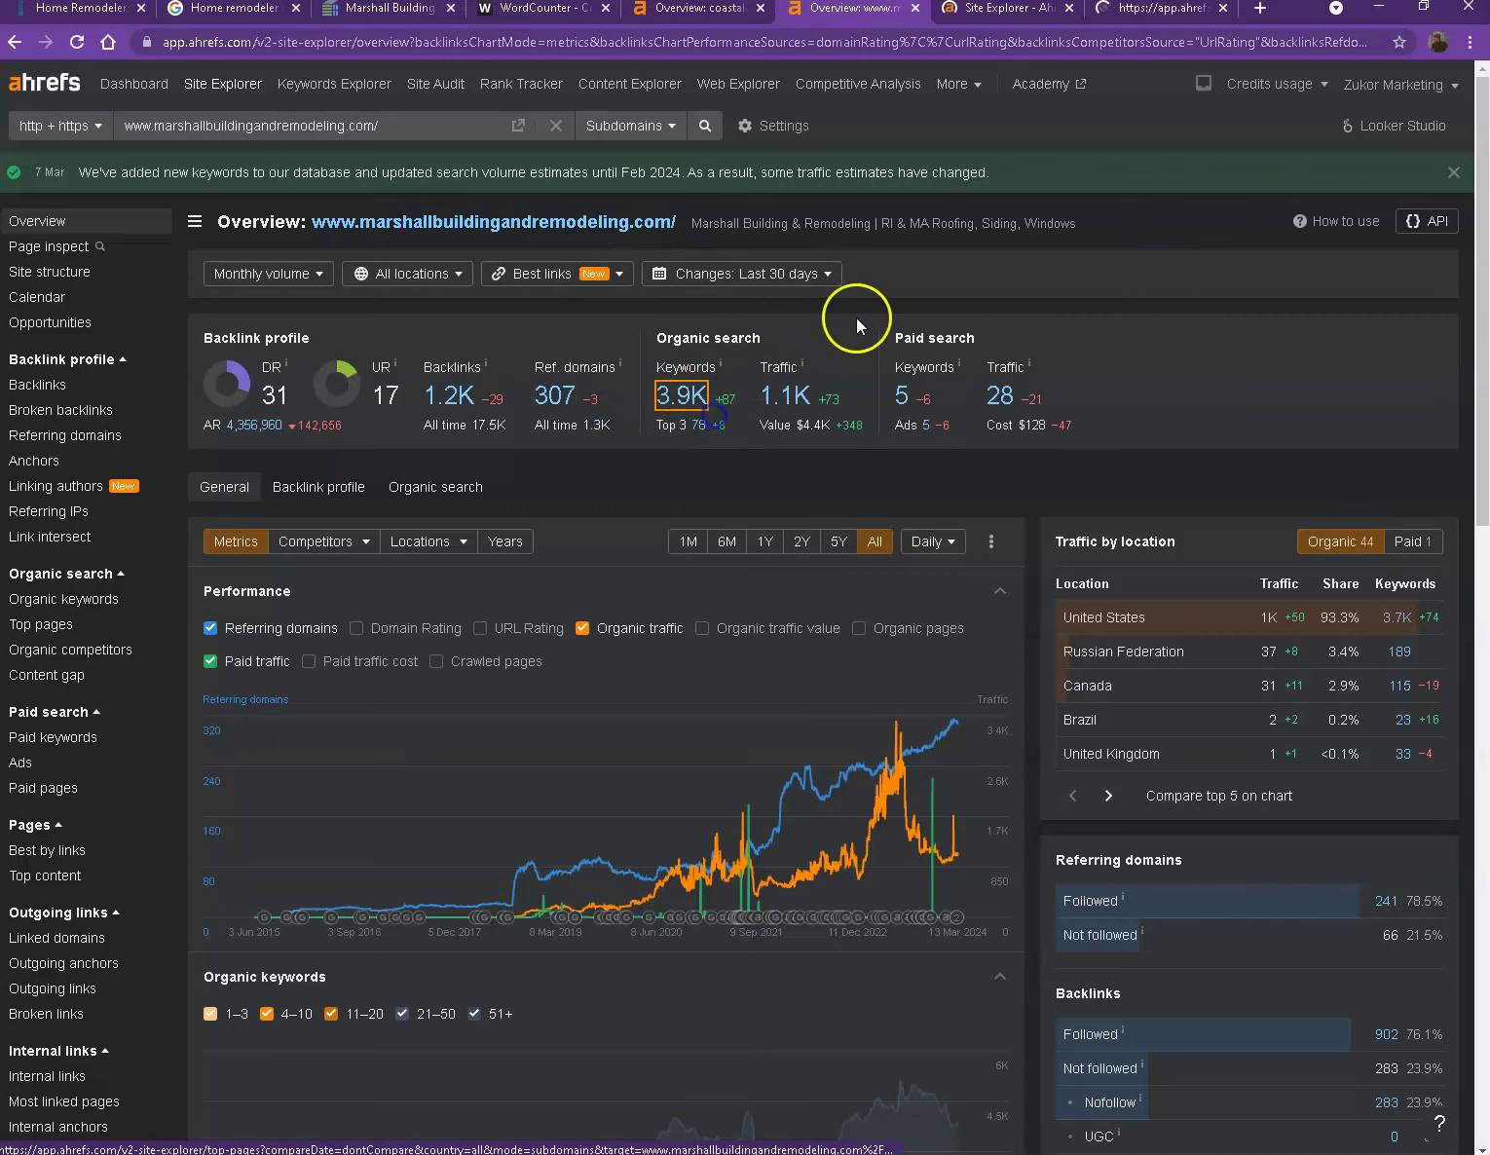
Examine the domains linking to the Marshall site in the referring domains report, continuing to its second page.
left_click(990, 11)
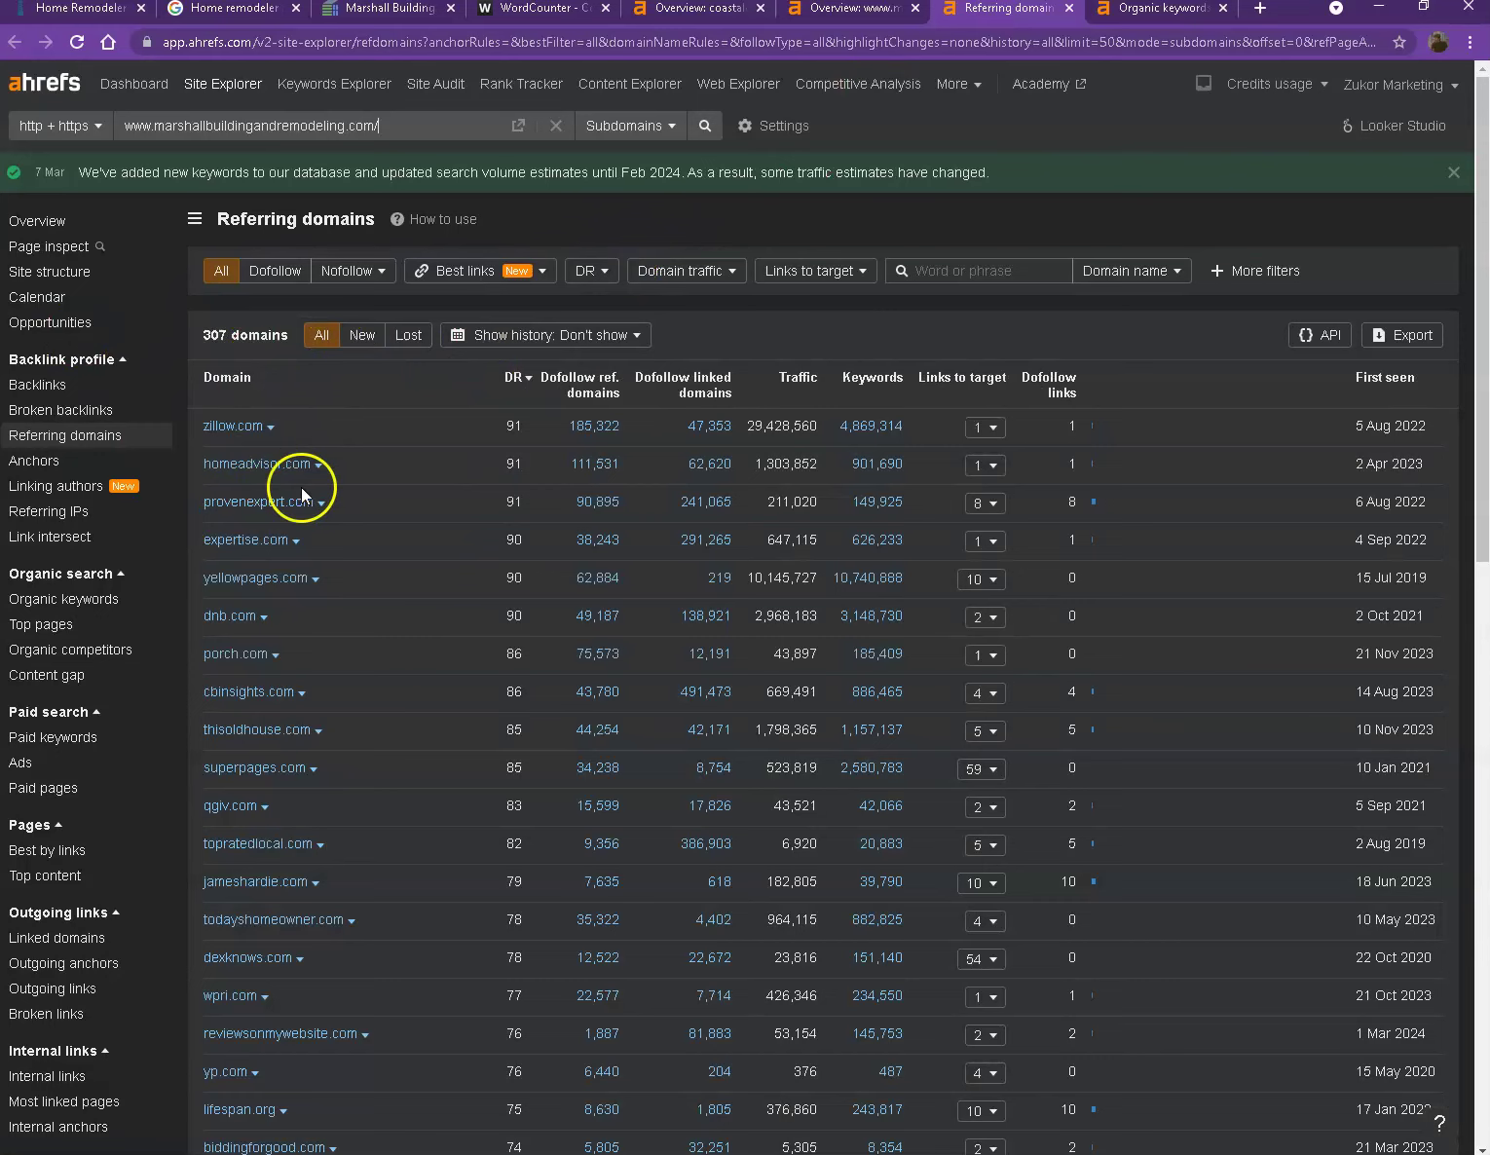
scroll(397, 520, "down", 13)
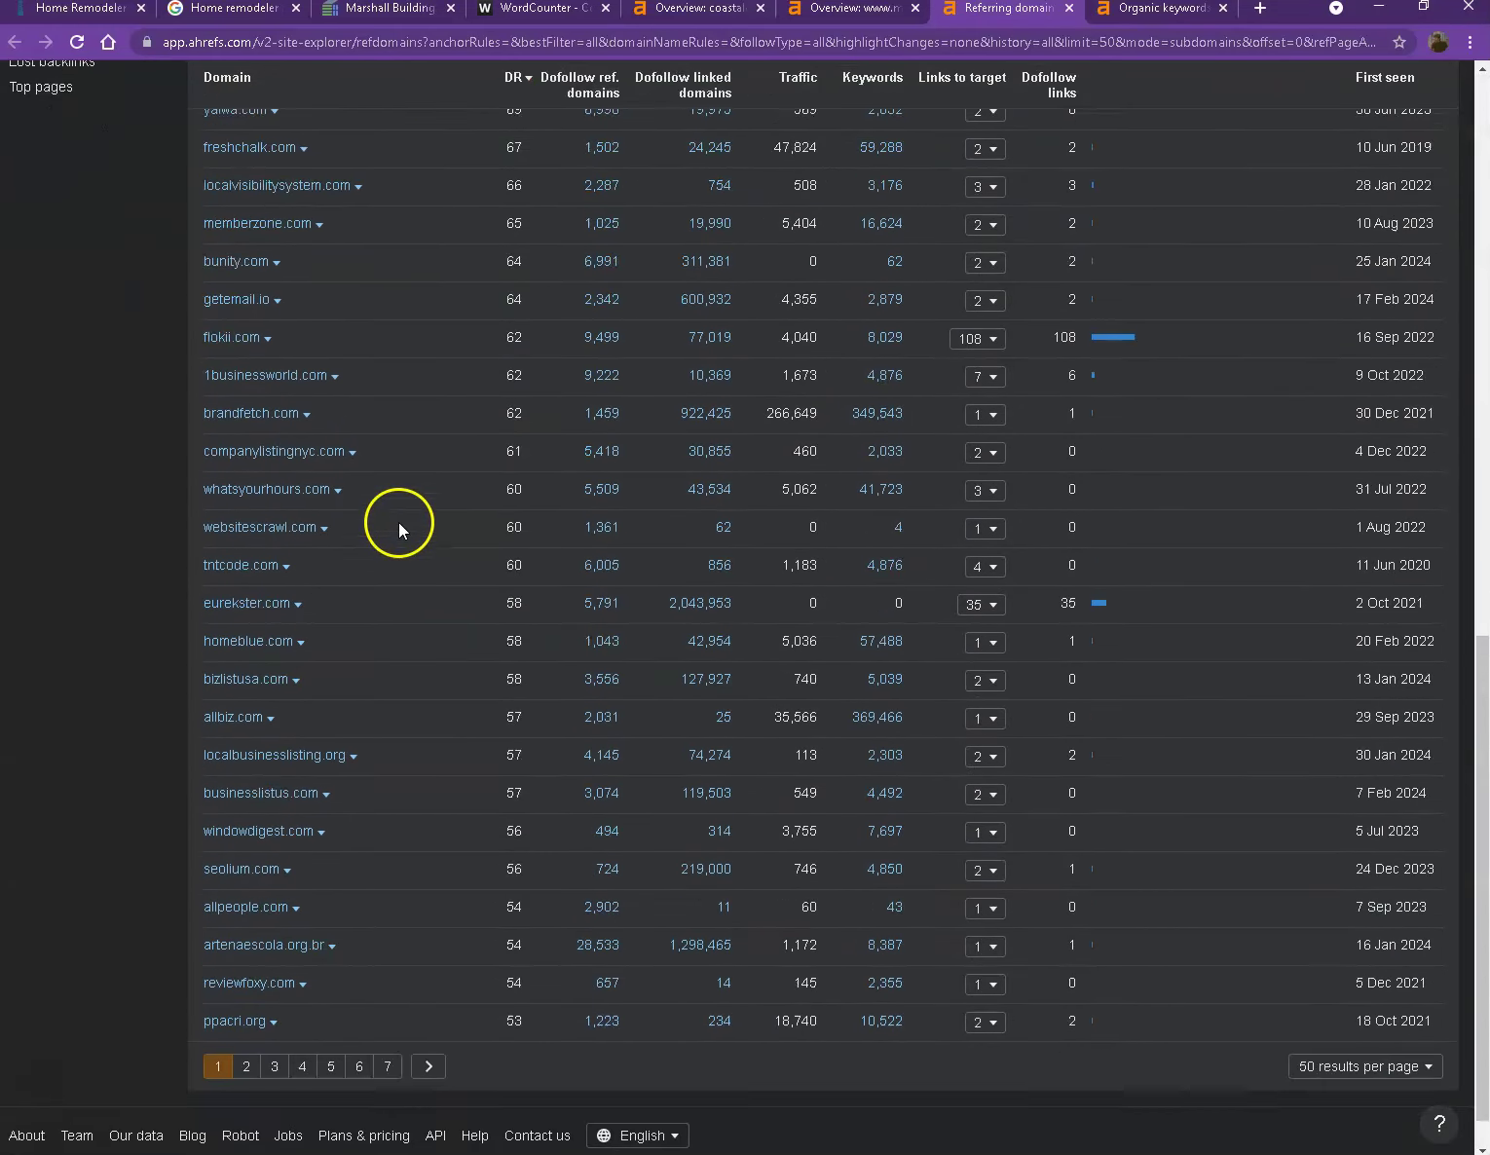
left_click(248, 1017)
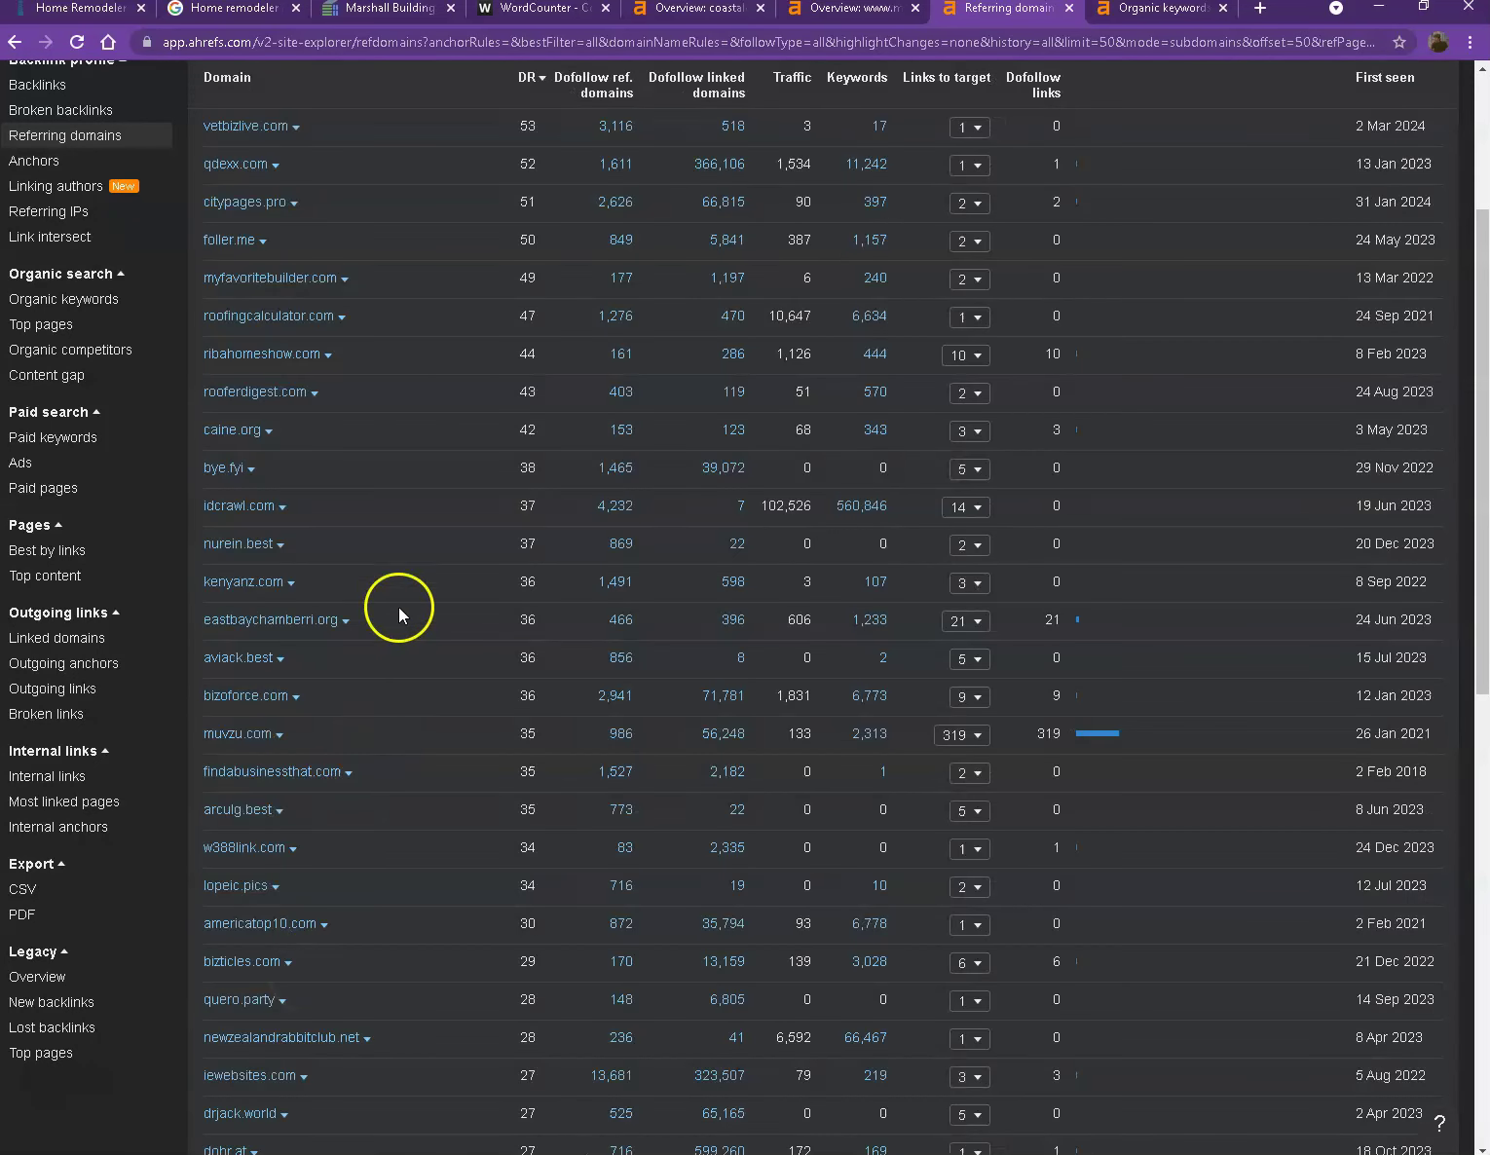
Examine the Marshall site's organic keywords report for the search terms, volumes and positions it ranks for.
left_click(1130, 9)
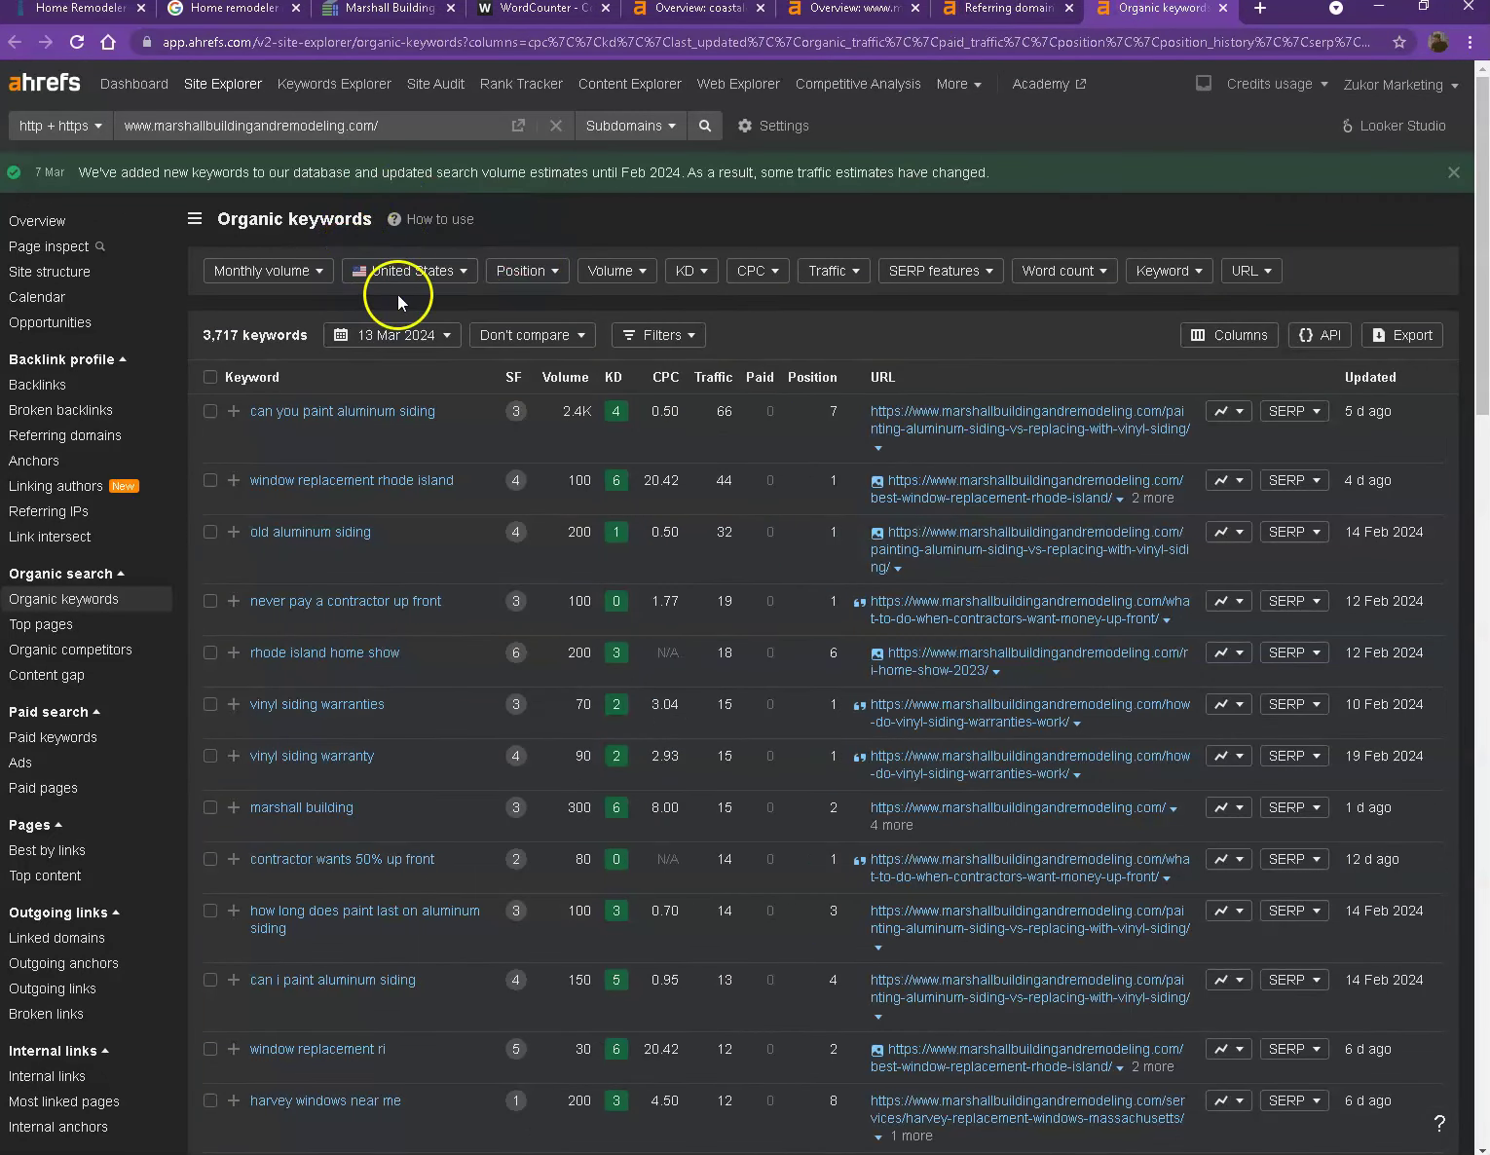
scroll(351, 393, "down", 6)
scroll(352, 395, "down", 3)
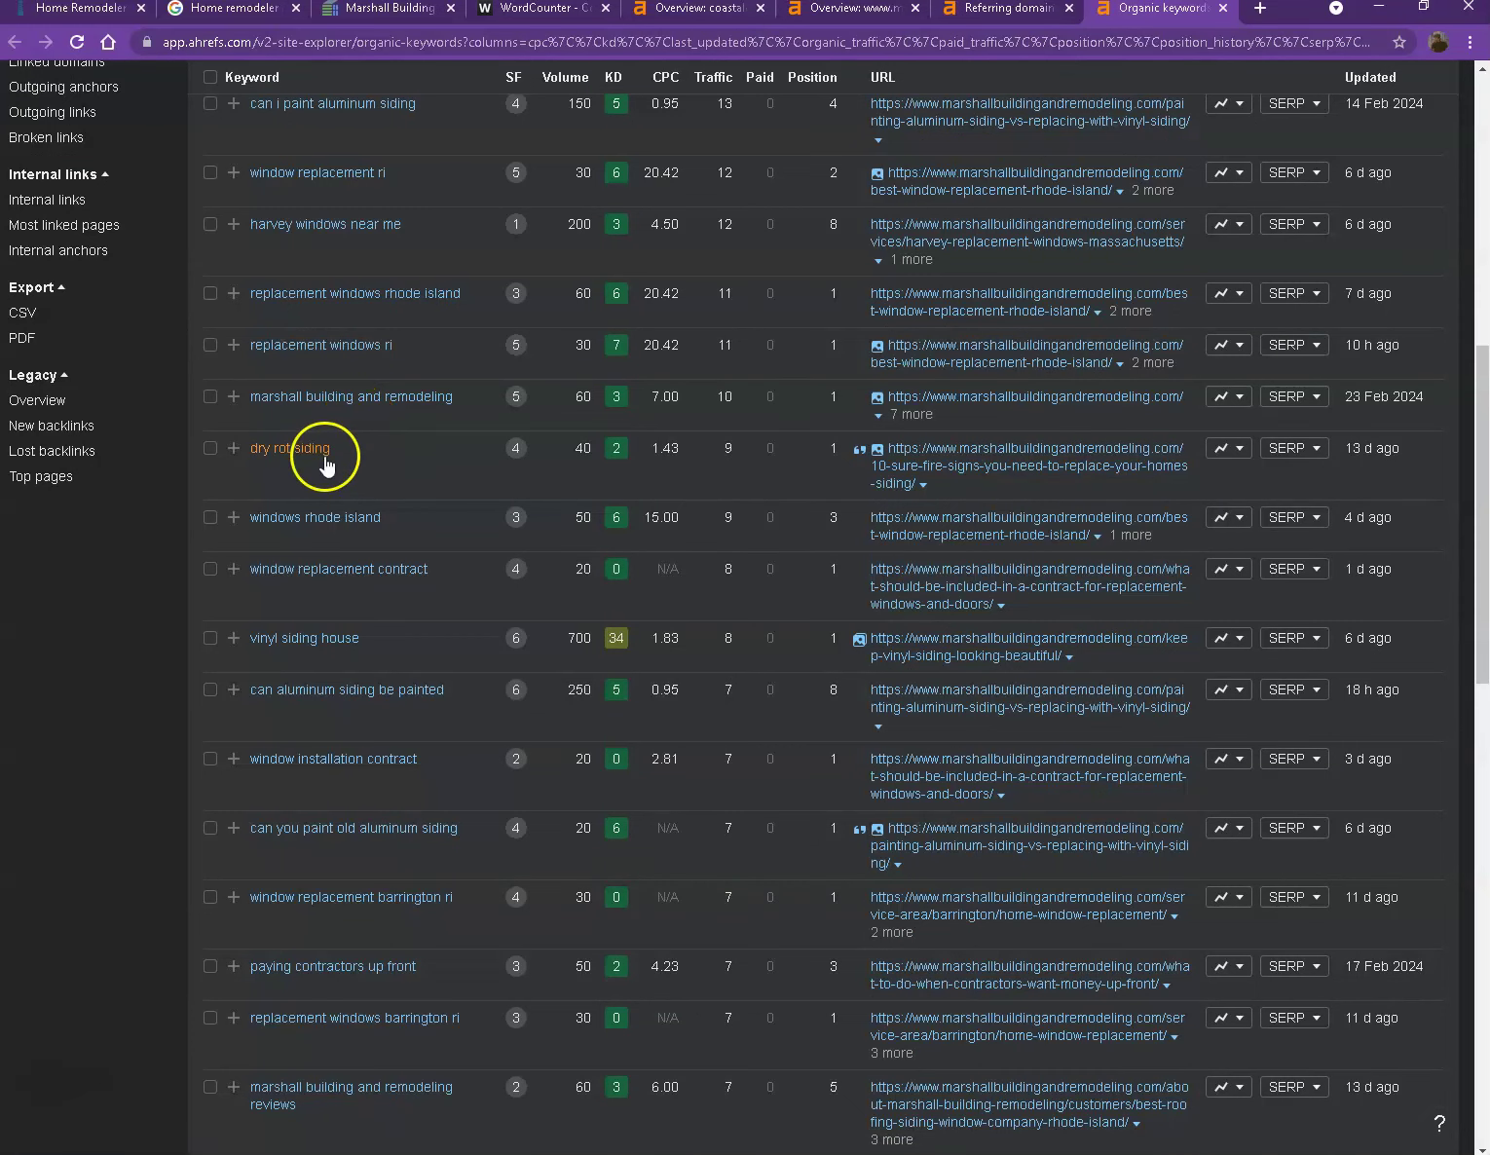
scroll(326, 451, "down", 7)
scroll(327, 453, "down", 7)
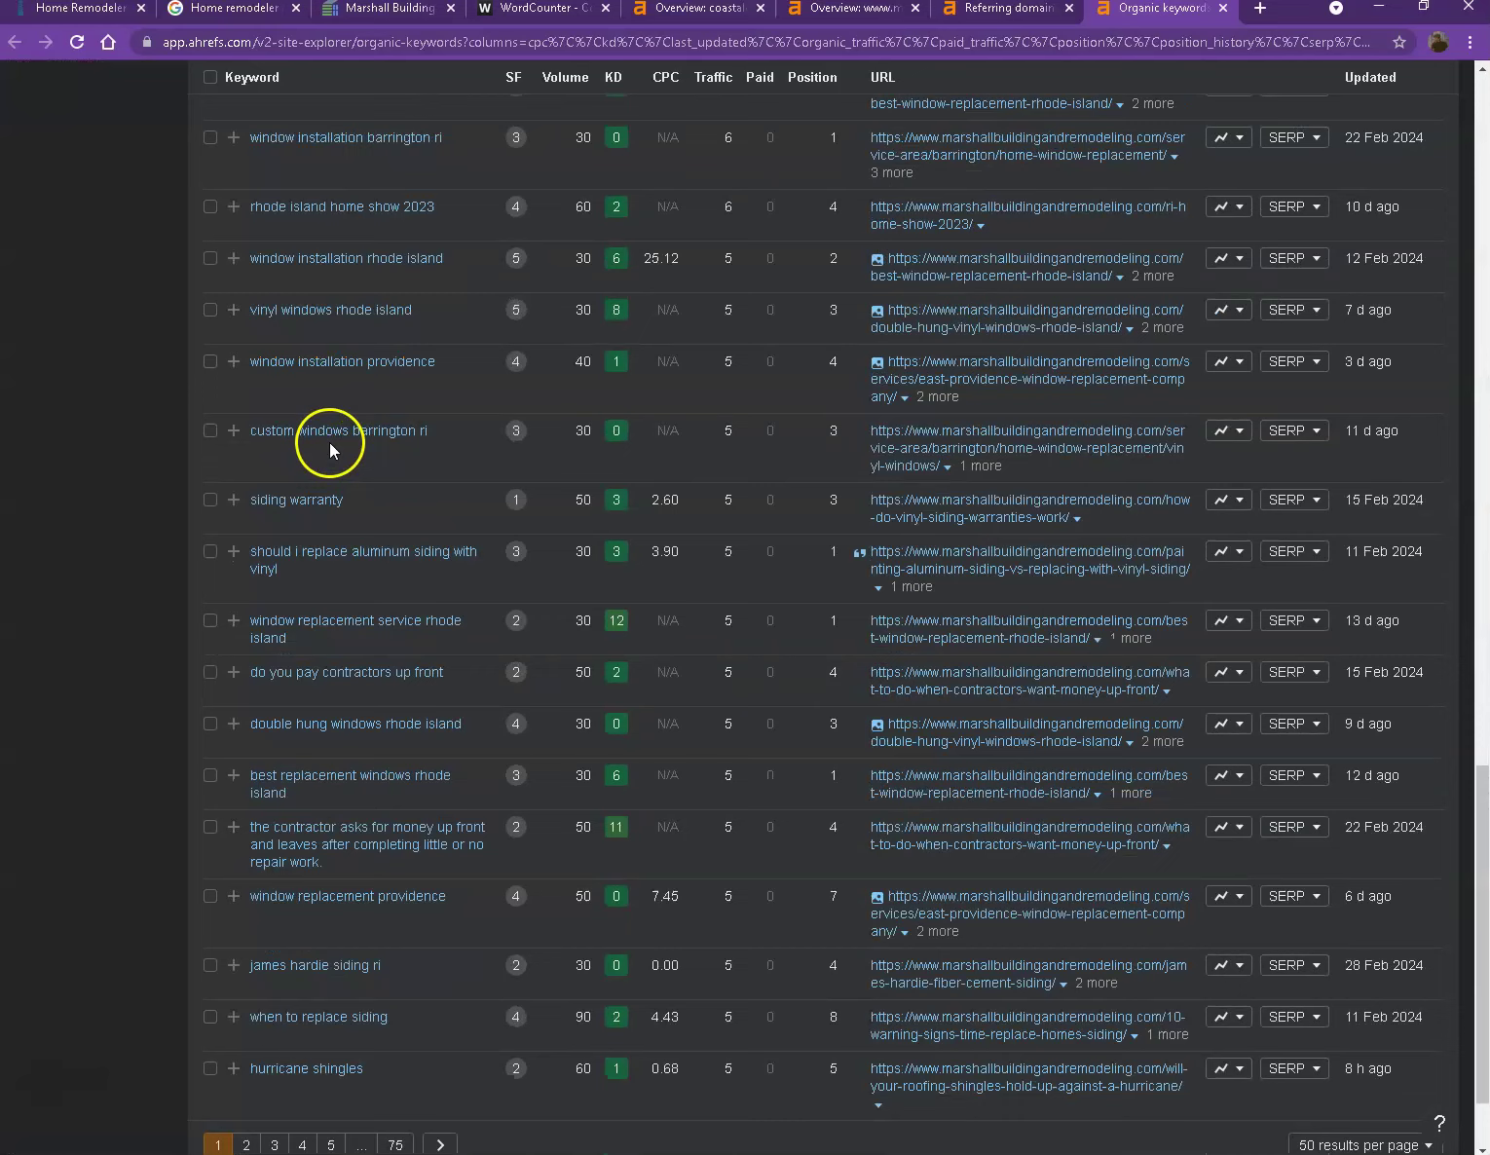
scroll(451, 482, "down", 2)
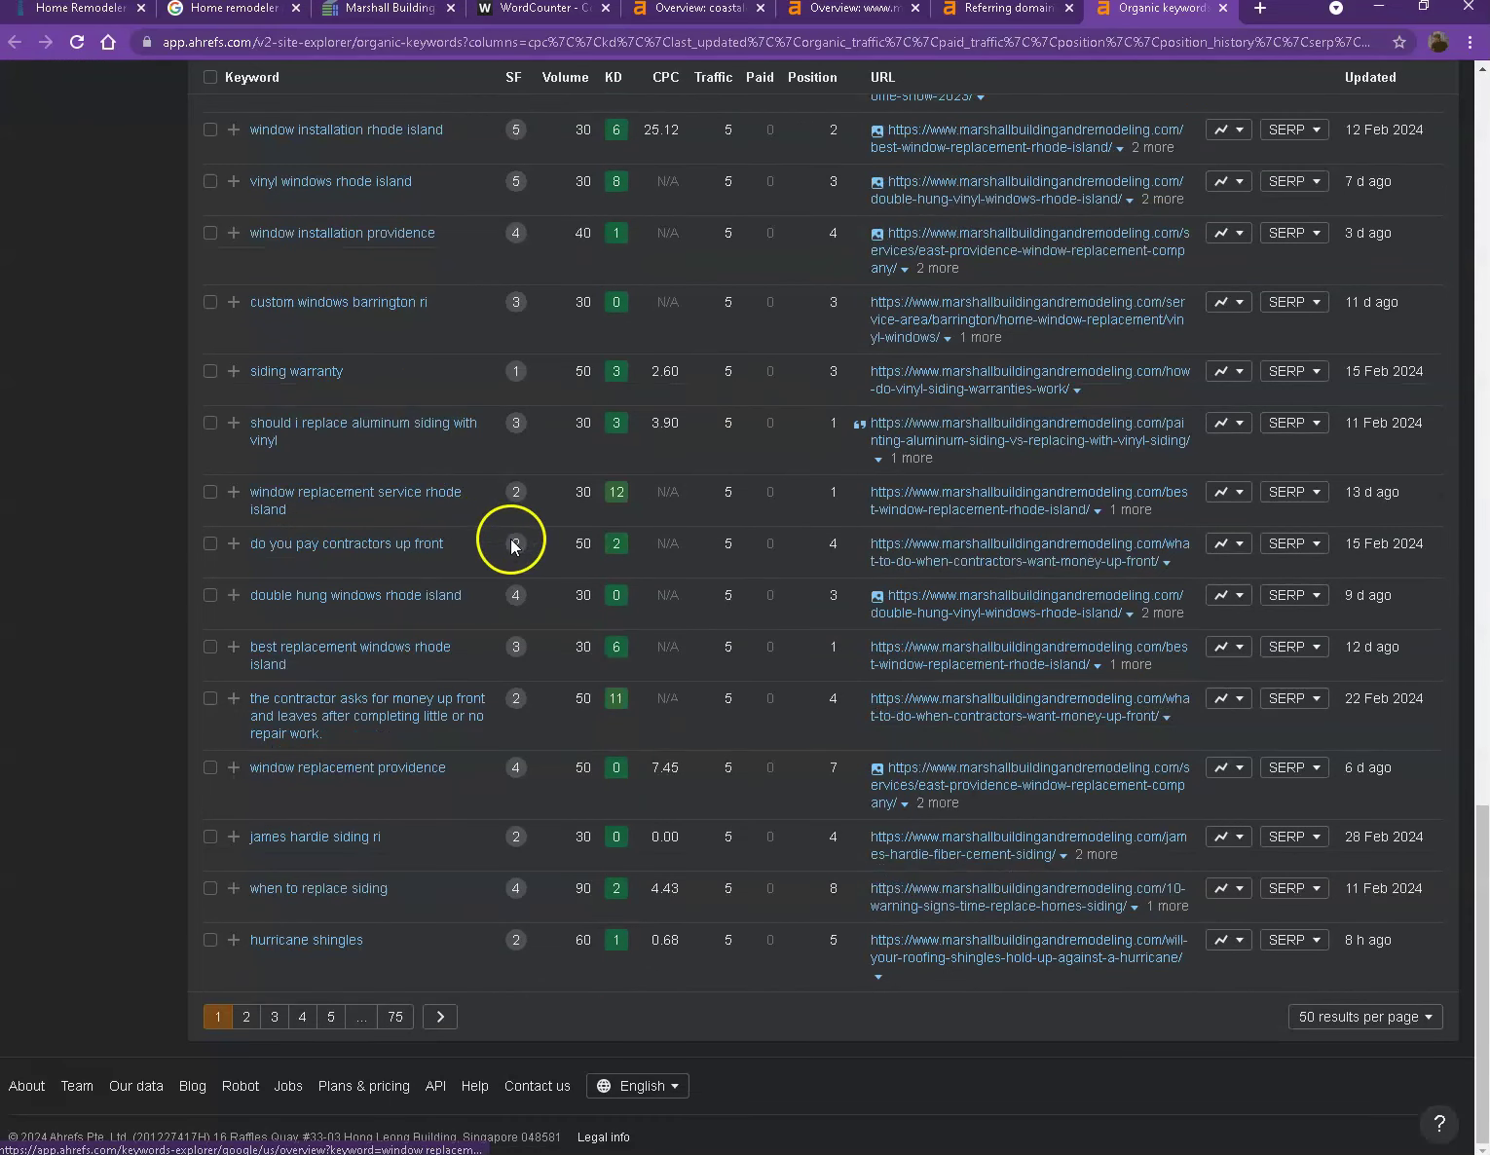
scroll(563, 557, "up", 15)
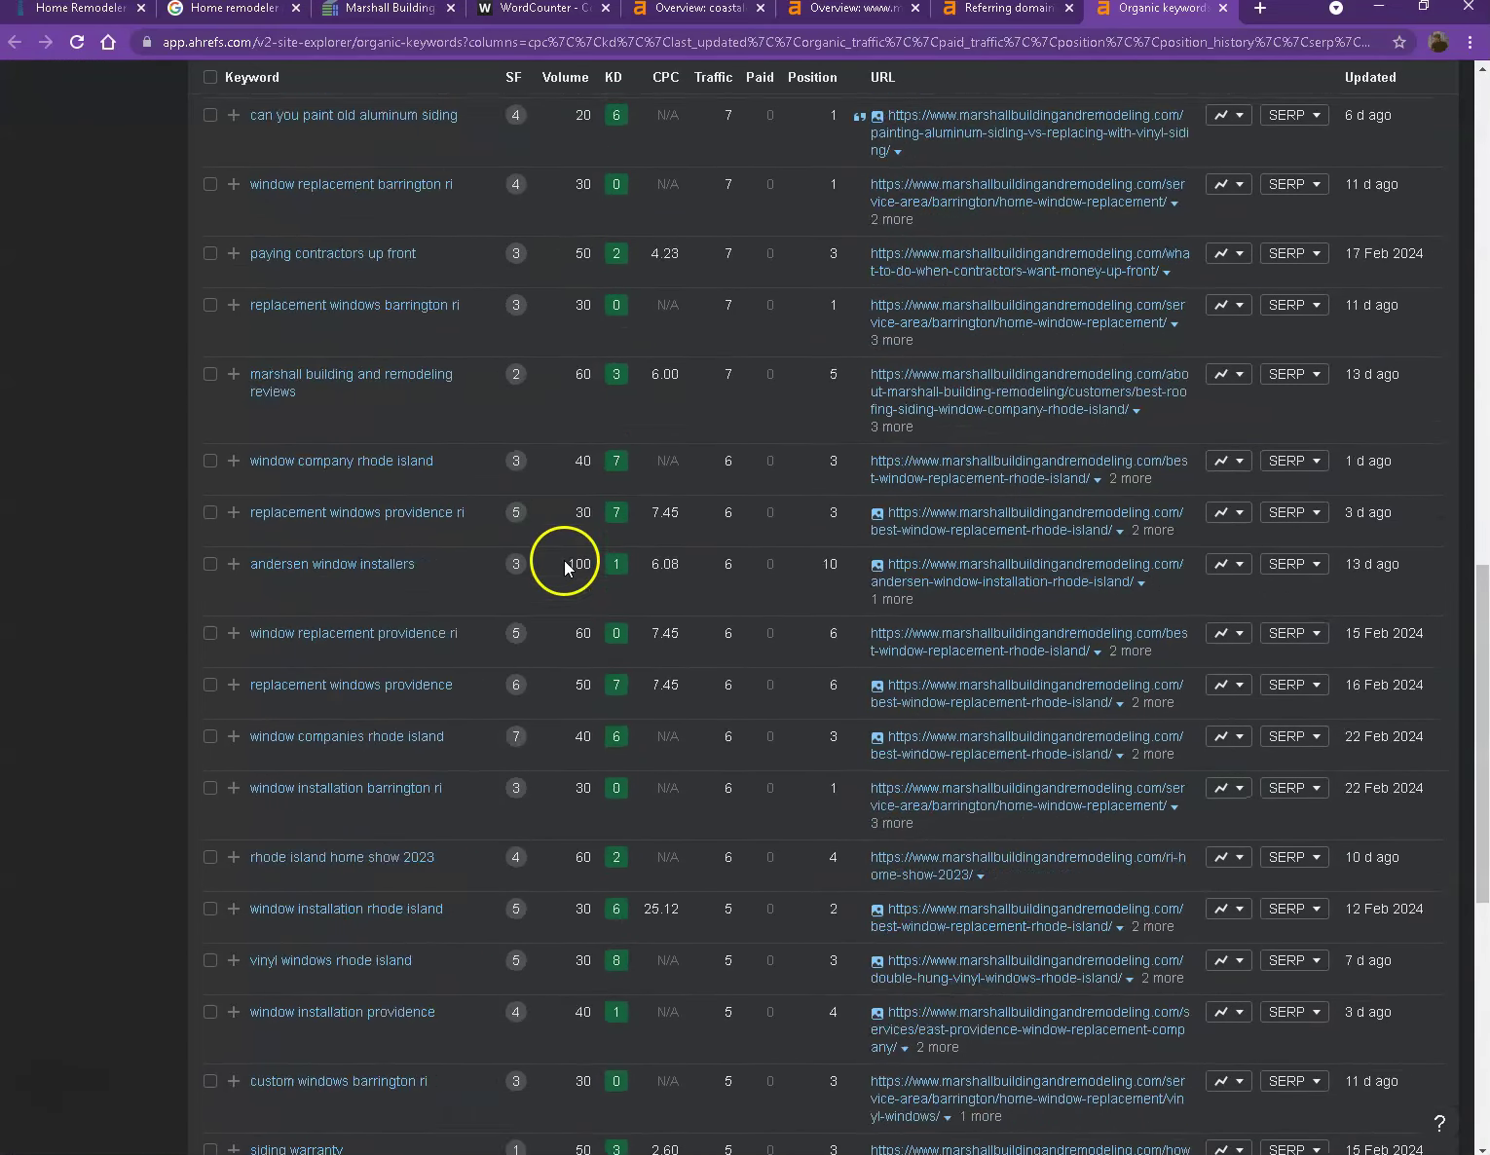
scroll(567, 560, "up", 3)
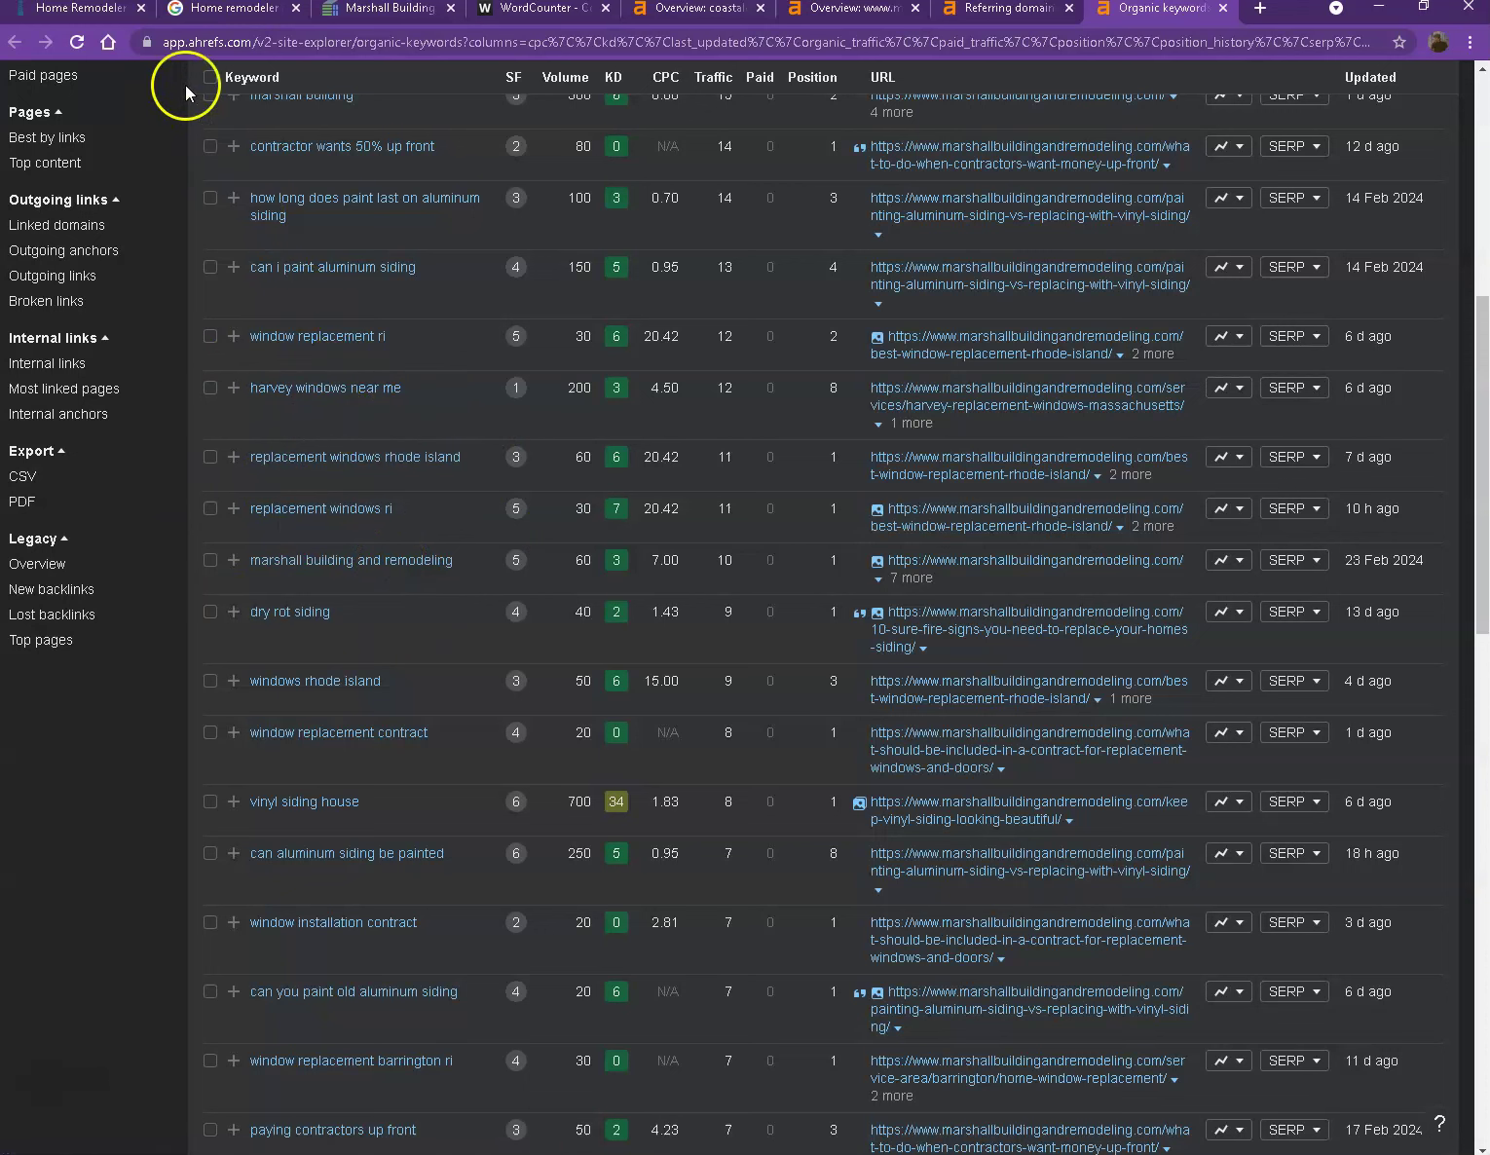
Check the file name of the "Who we are" image on the Coastal Quality Builders homepage without saving it.
left_click(96, 11)
scroll(252, 526, "down", 8)
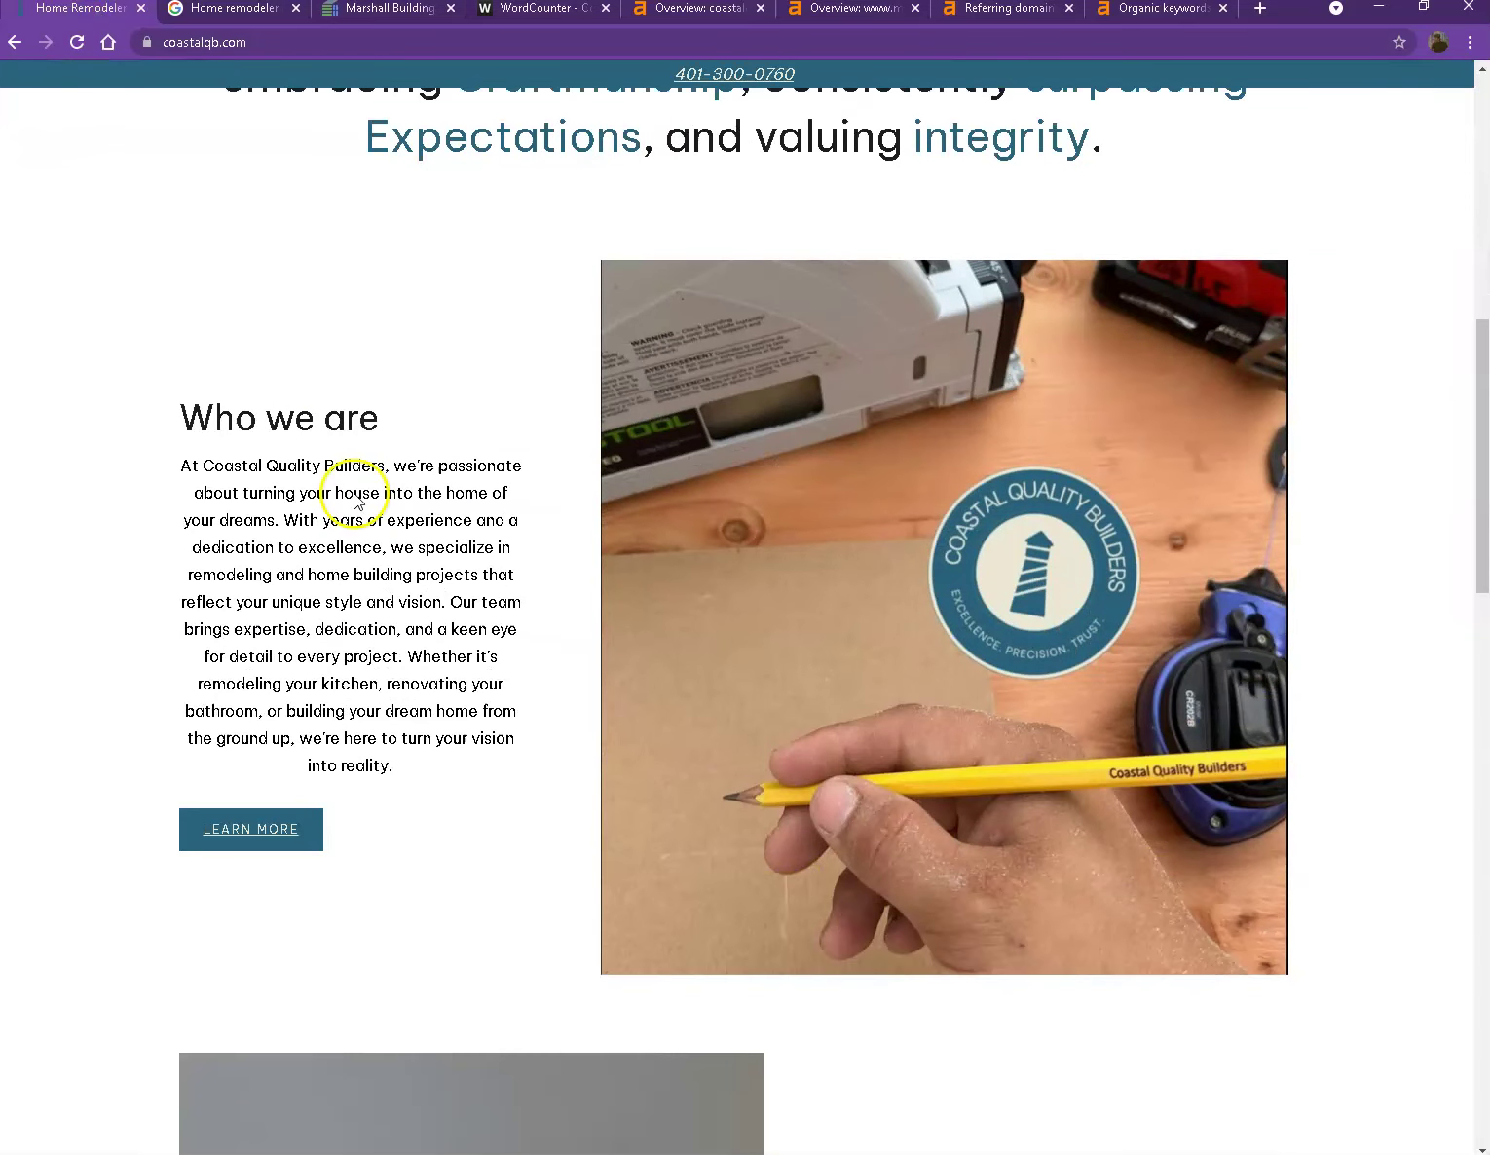
right_click(708, 377)
left_click(765, 415)
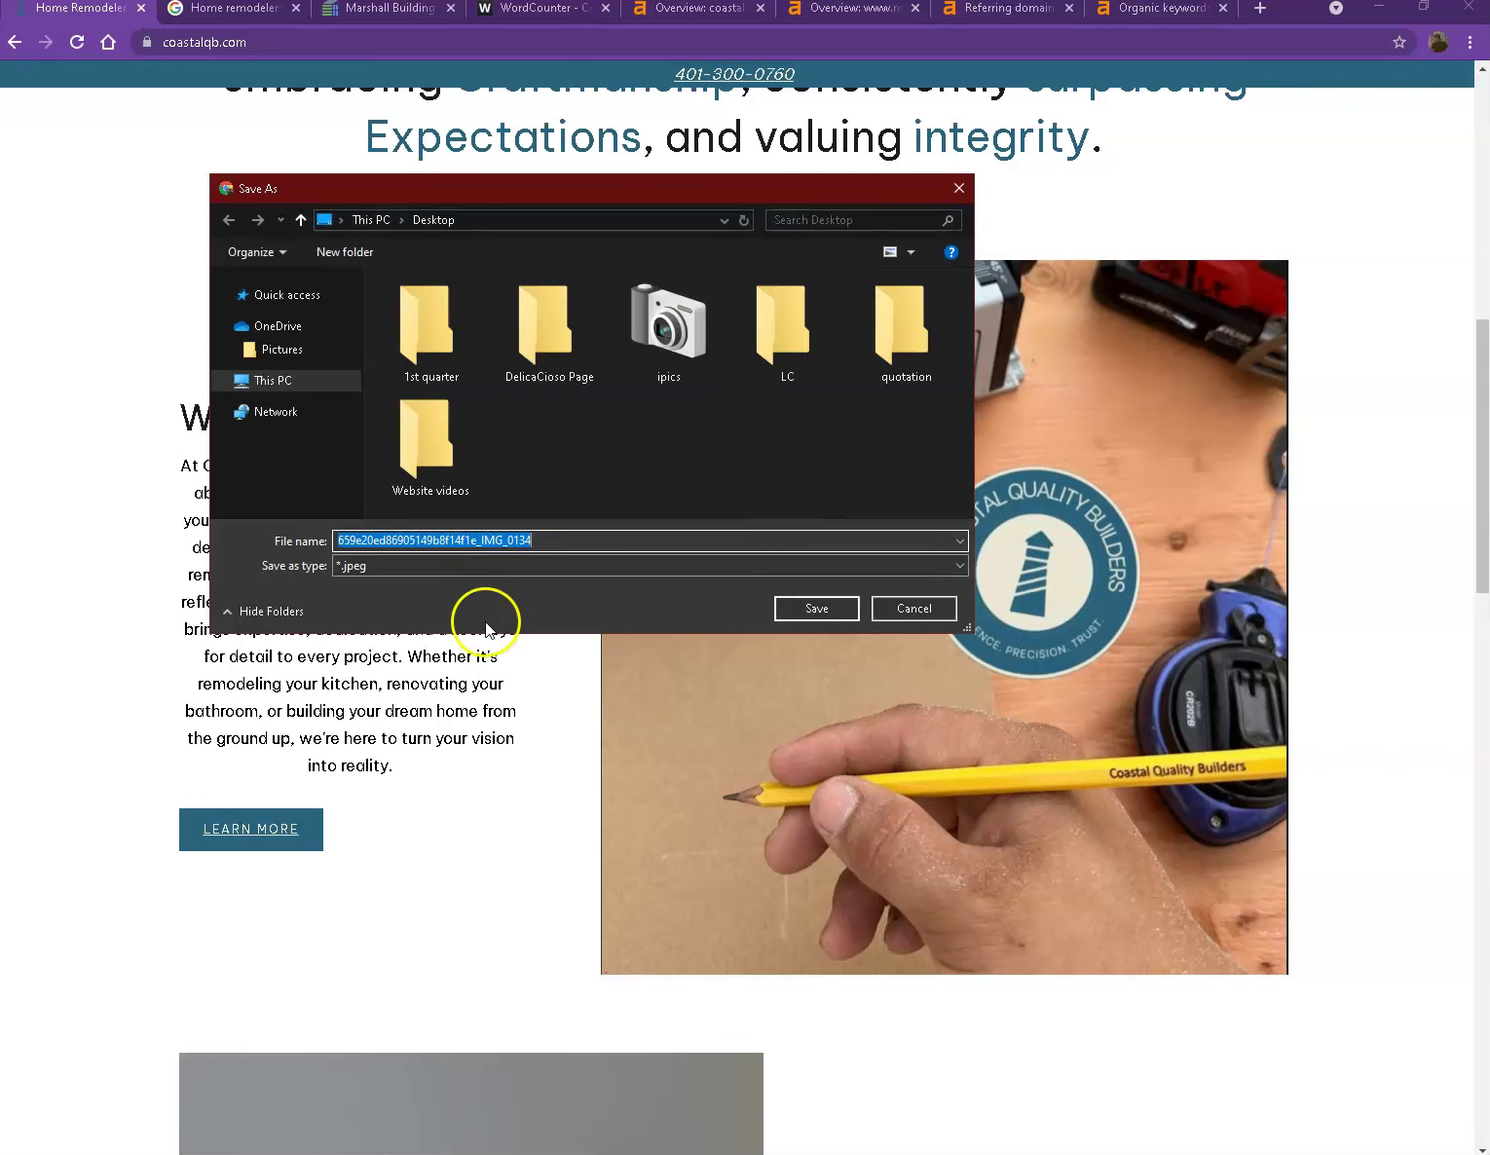
left_click(557, 540)
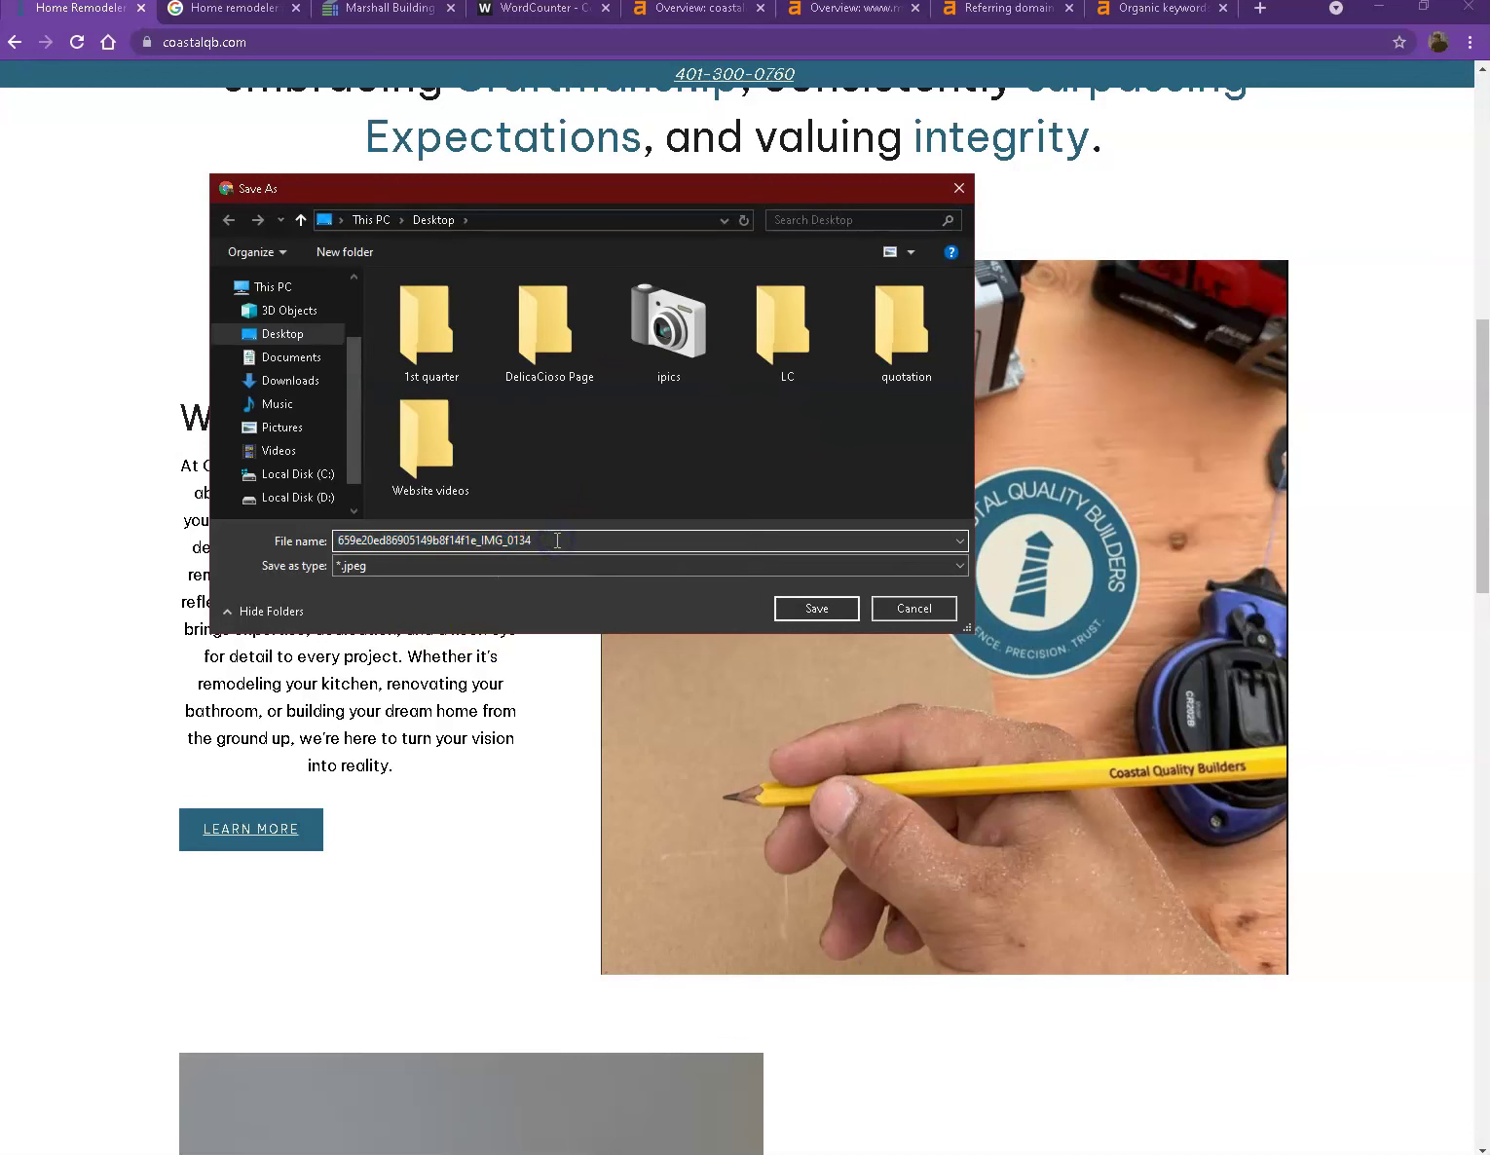
left_click(925, 606)
Start saving the ceiling light image beside the "What we do" section to check its file name.
scroll(459, 682, "down", 7)
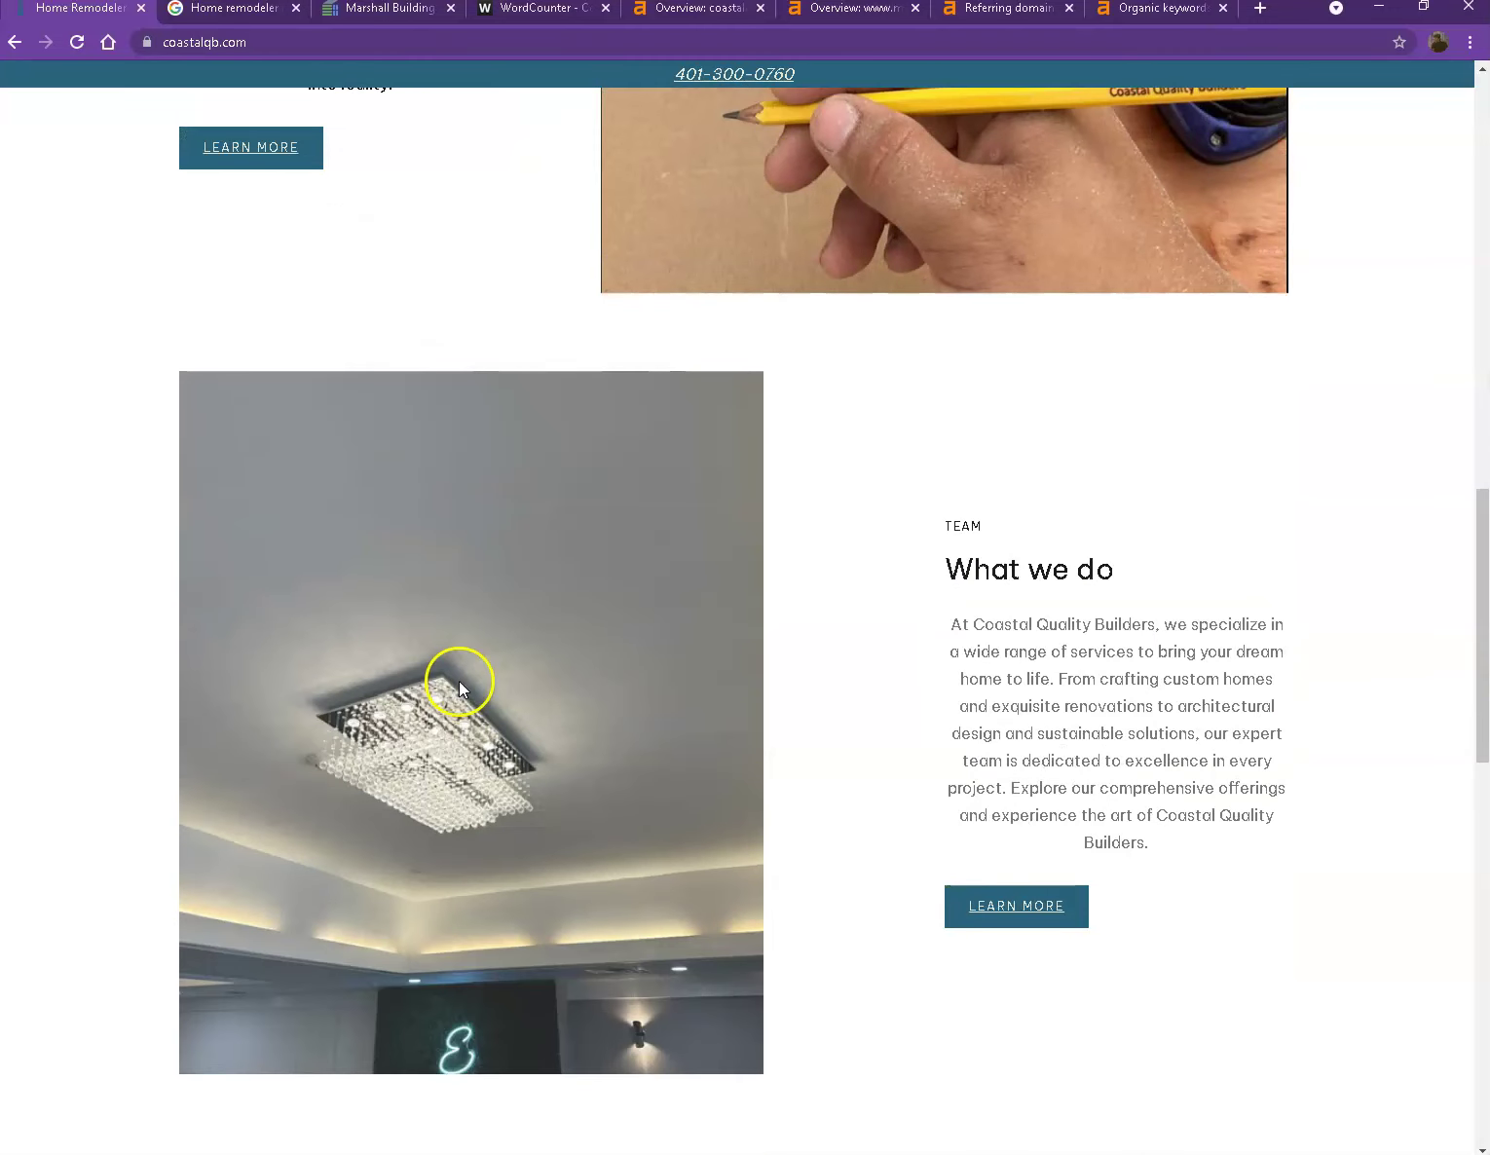
right_click(410, 532)
left_click(464, 569)
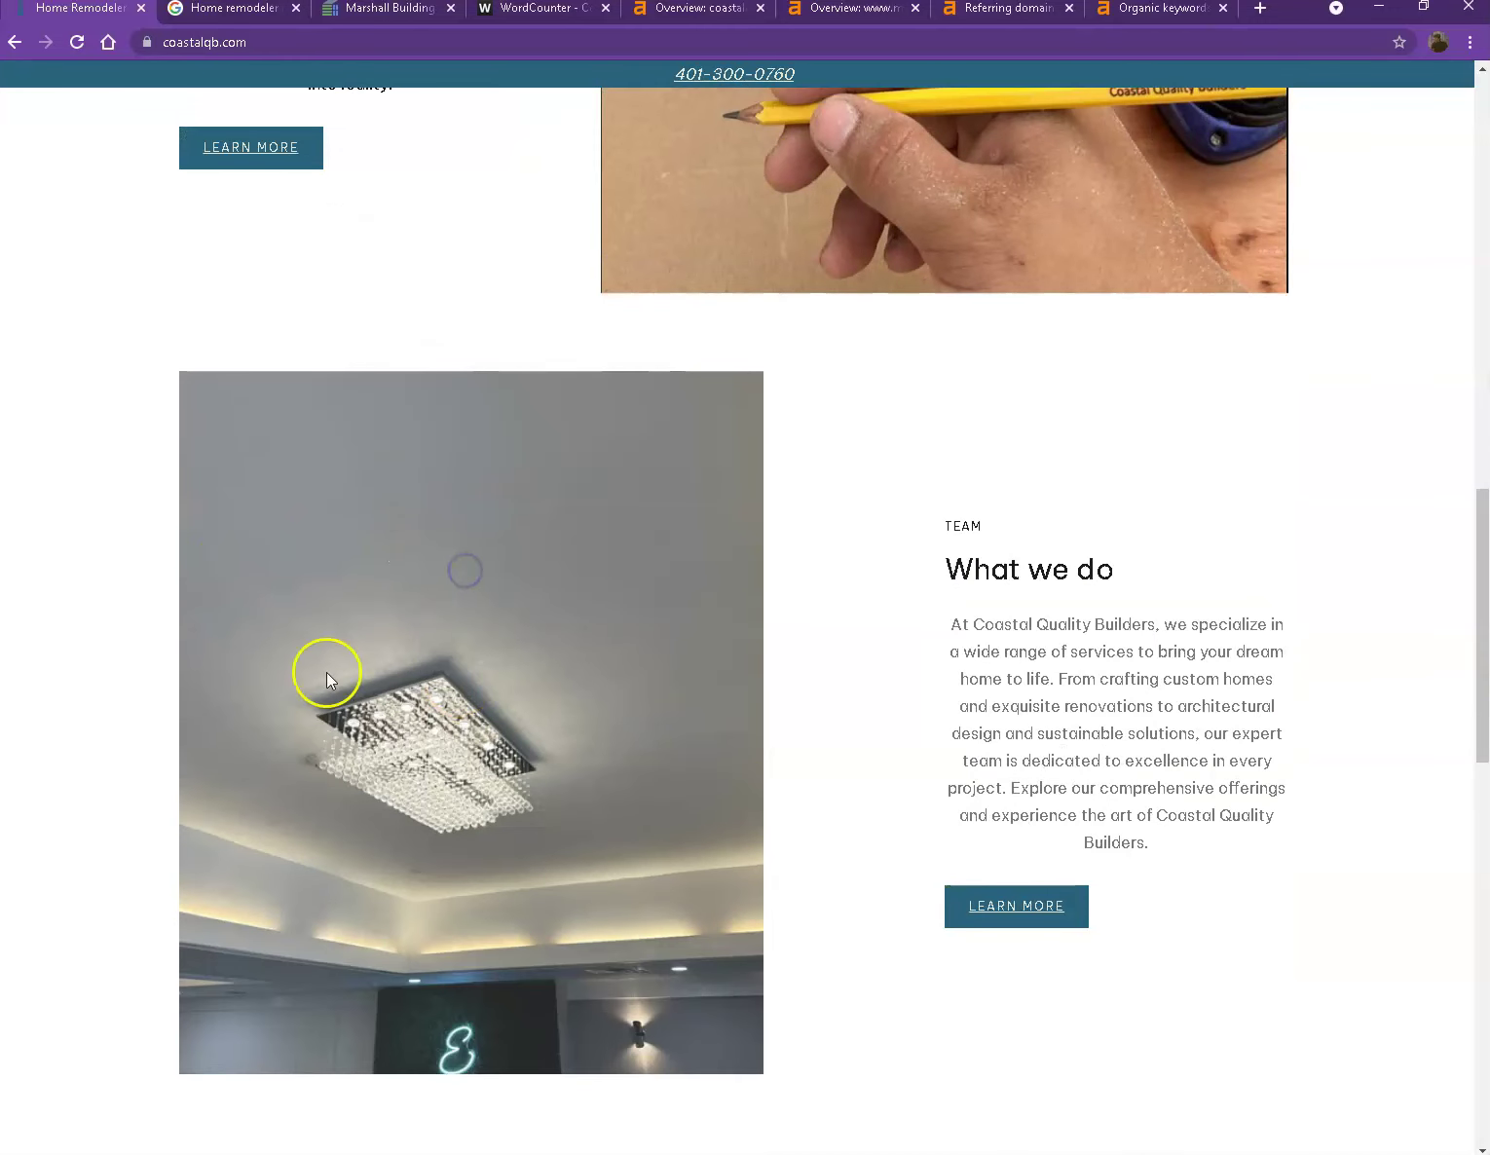